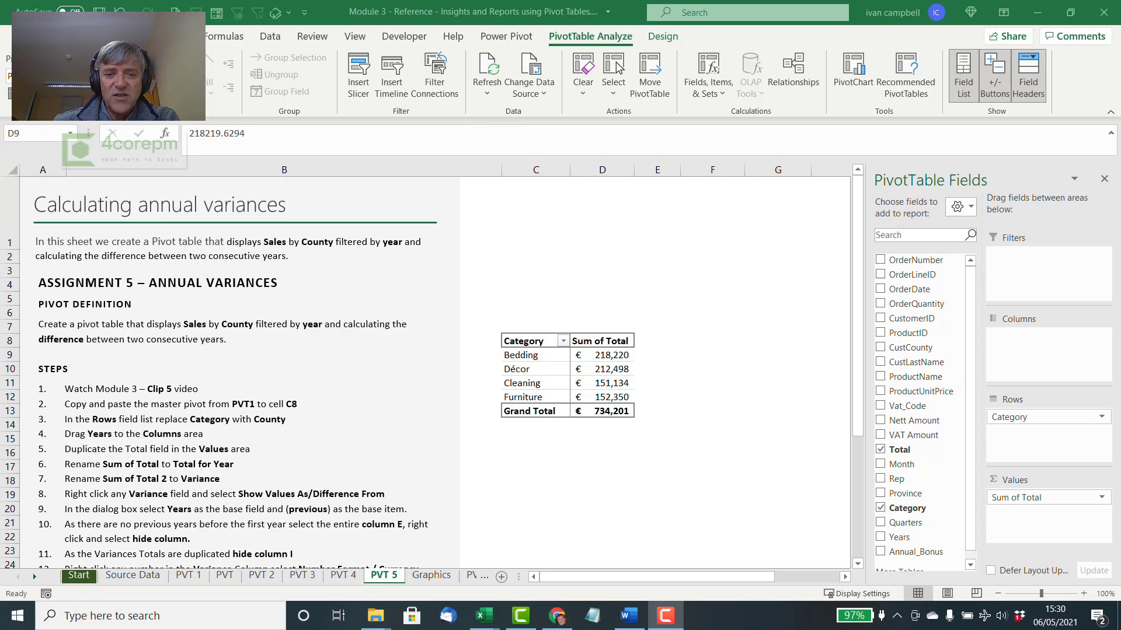
Step: Replace Category with CustCounty in the pivot table's rows and rename the row heading in C8 to County
left_click(610, 357)
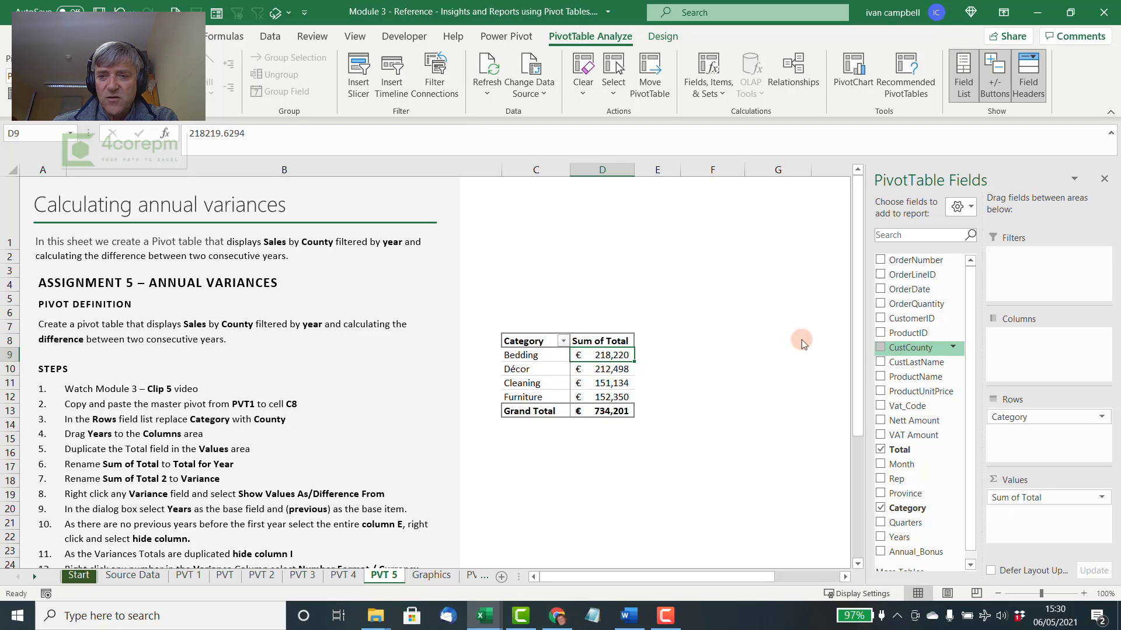
left_click(880, 347)
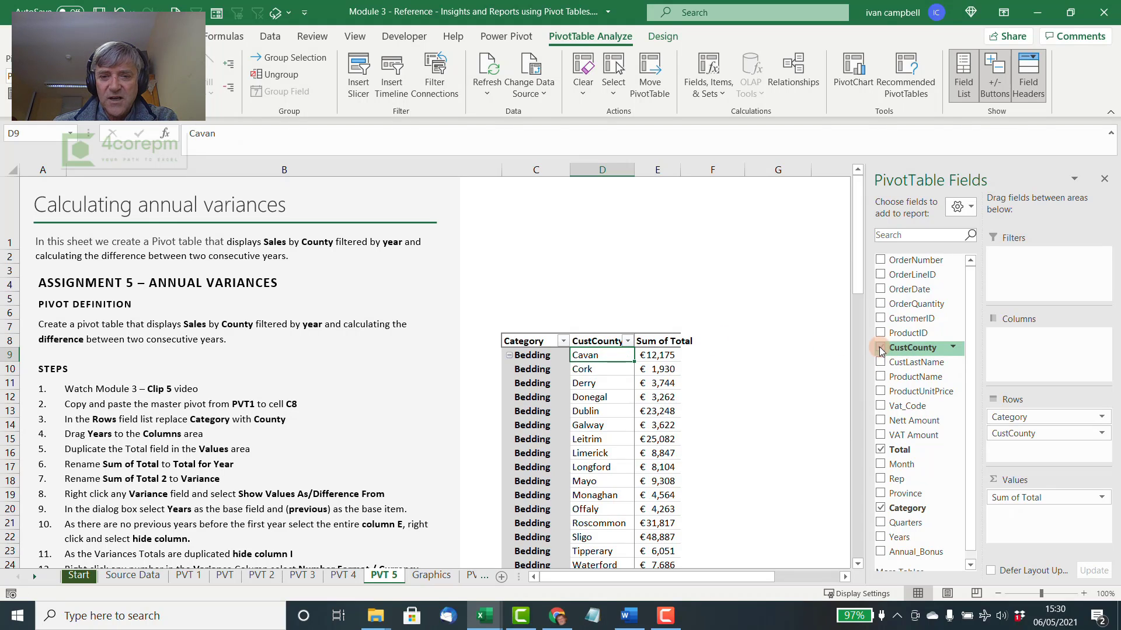
left_click(880, 508)
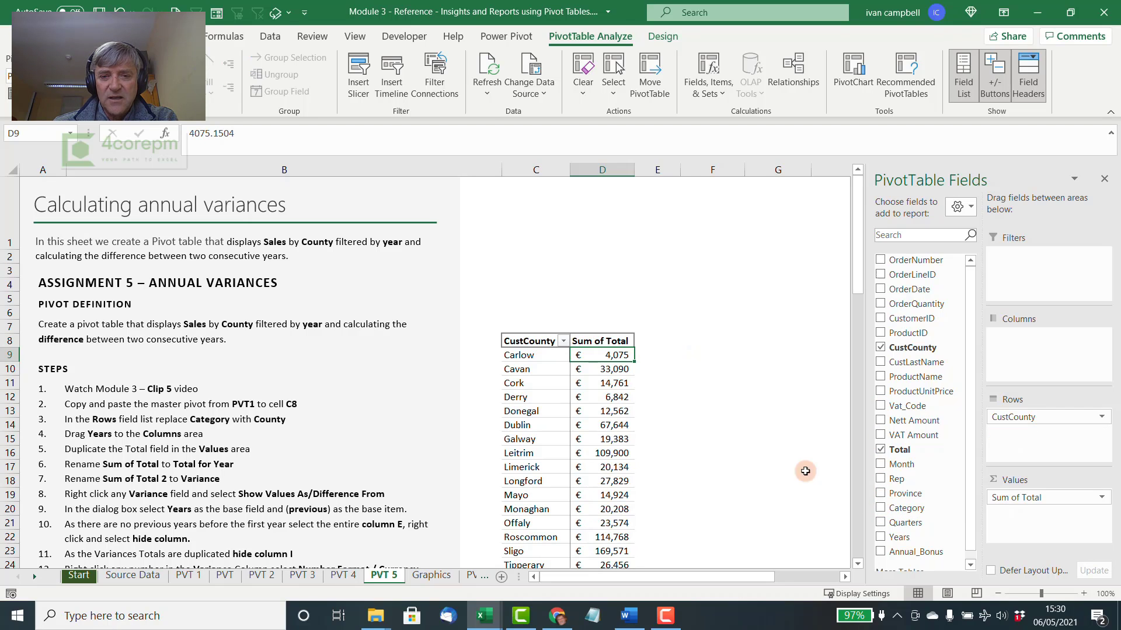
left_click(538, 340)
type("County")
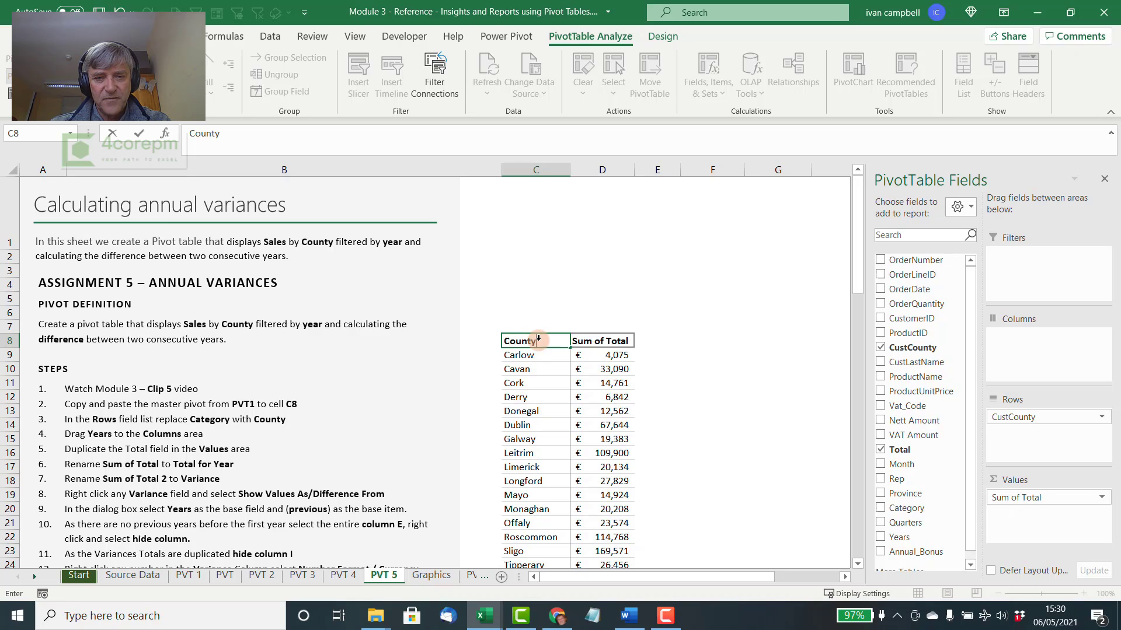
left_click(555, 385)
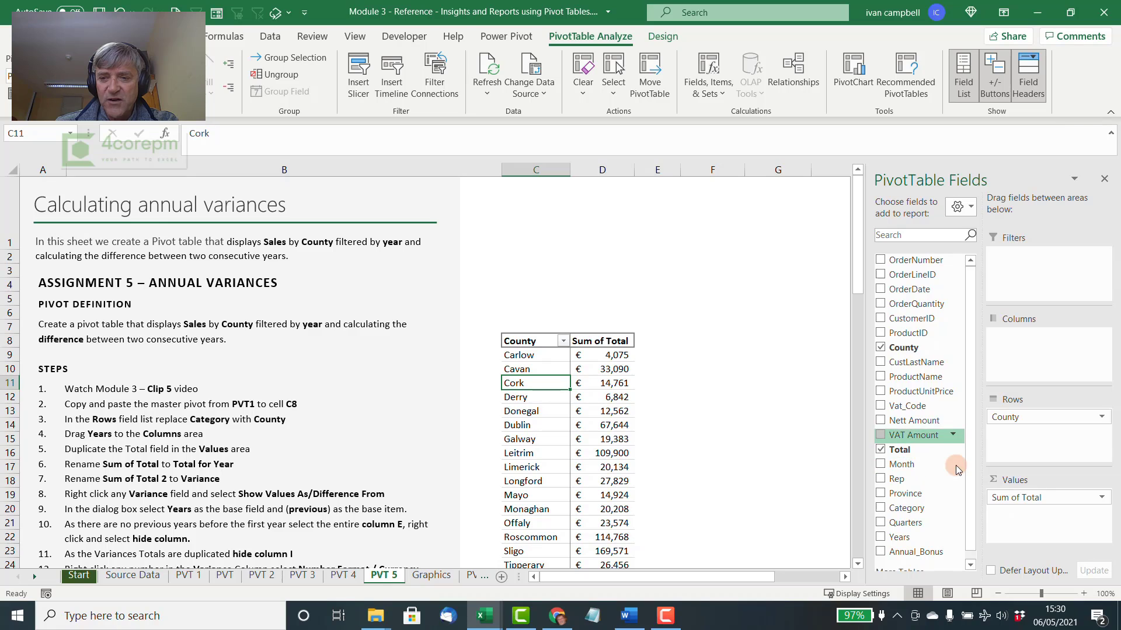
Step: Add Years to the pivot table's columns and a second copy of the Total field to its values
left_click_drag(914, 534, 1024, 368)
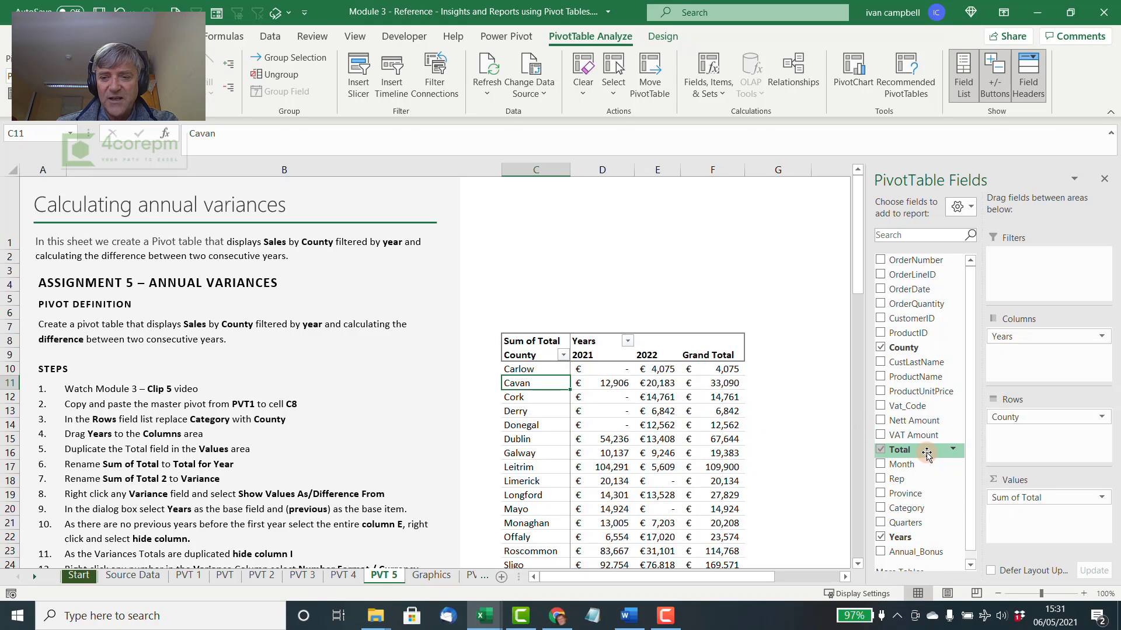
left_click_drag(927, 454, 1045, 543)
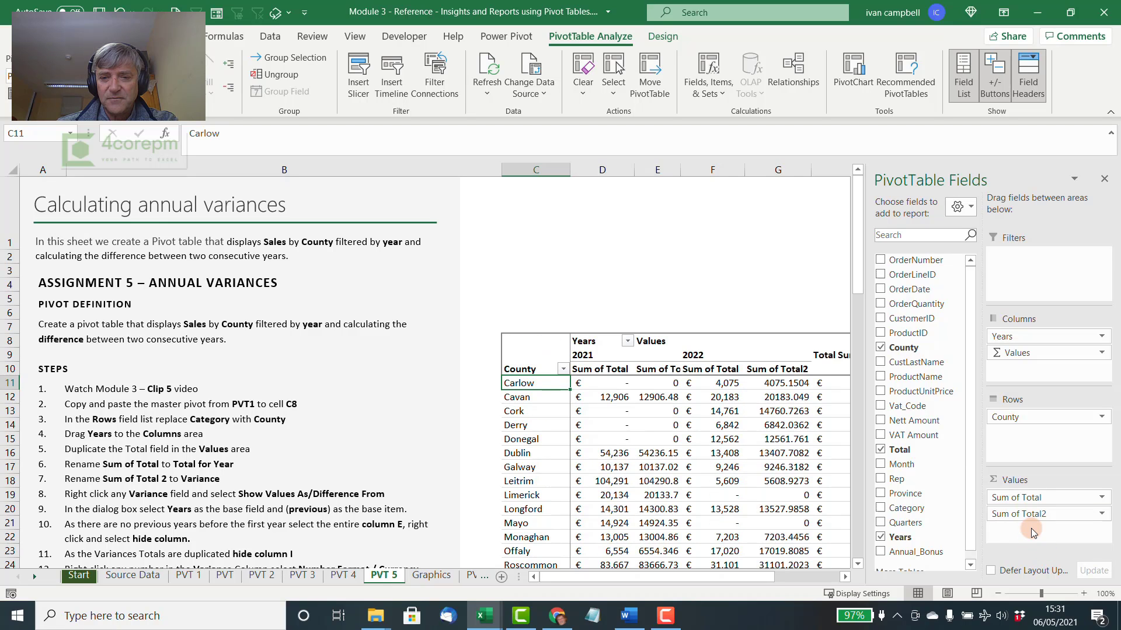
Step: Rename the Sum of Total heading to Total for Year and the Sum of Total2 heading to Variance
left_click(601, 371)
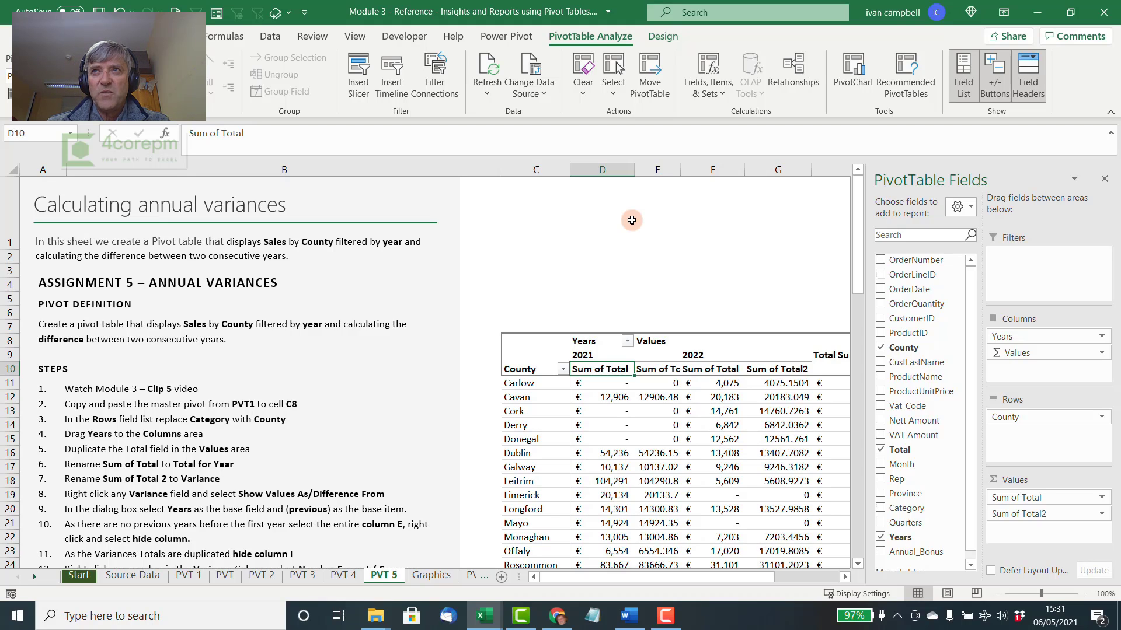
type("Tot")
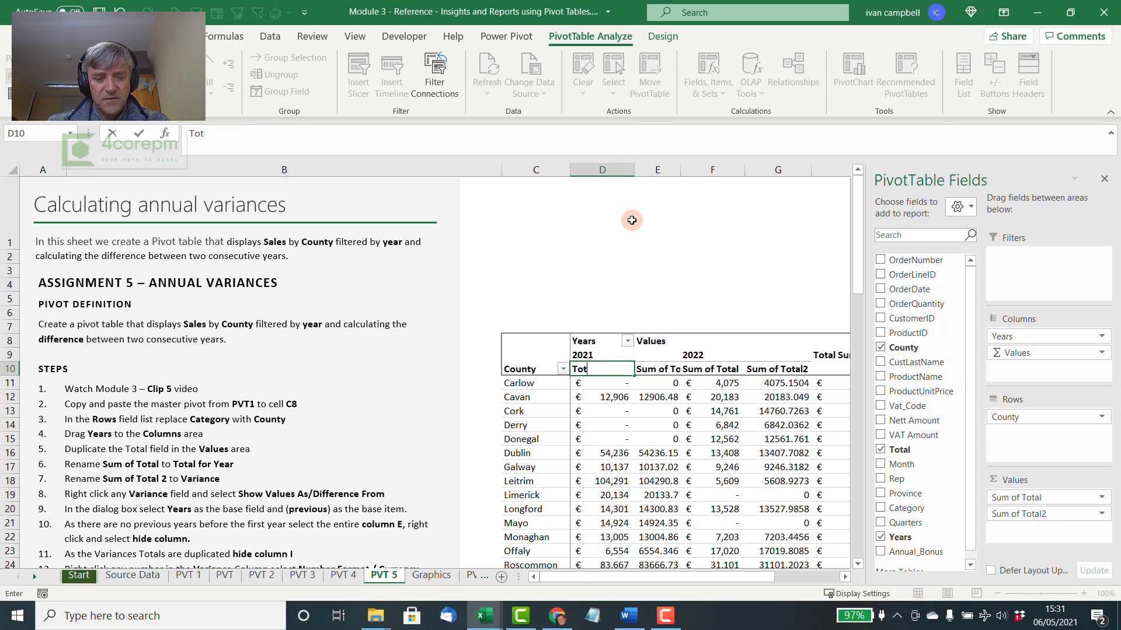
type("al for Yer")
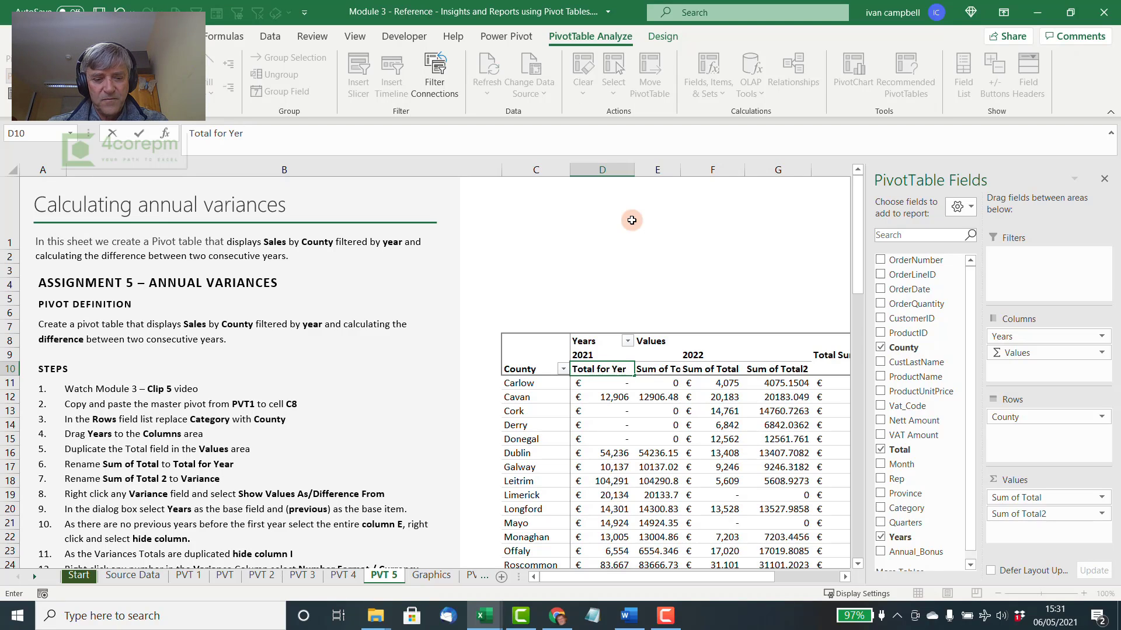
key("BackSpace")
type("ar")
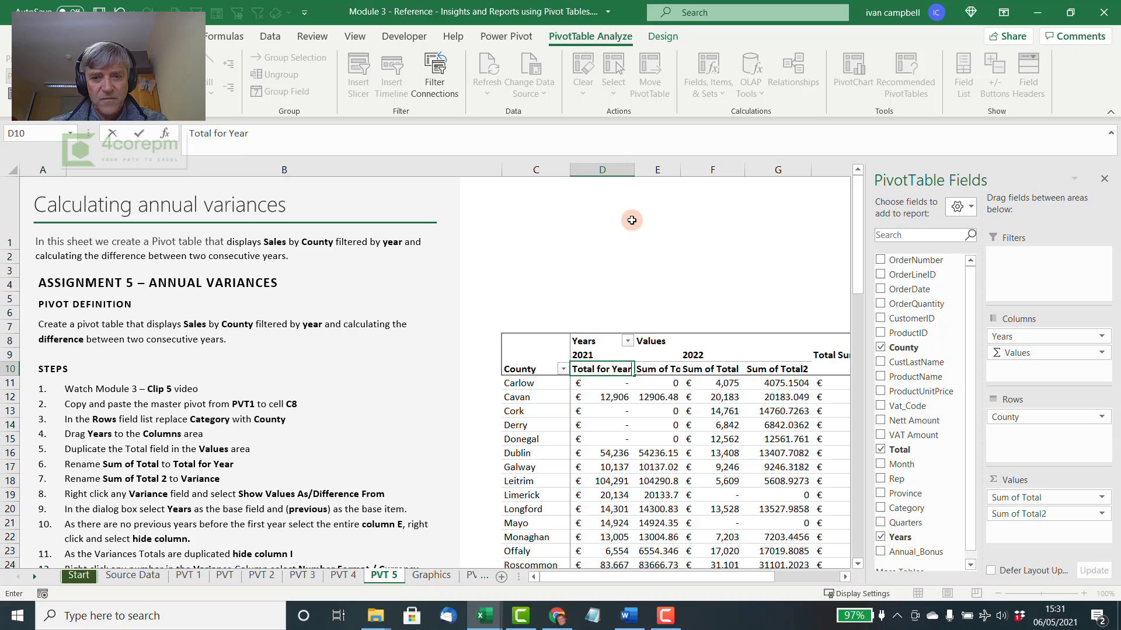
key("Tab")
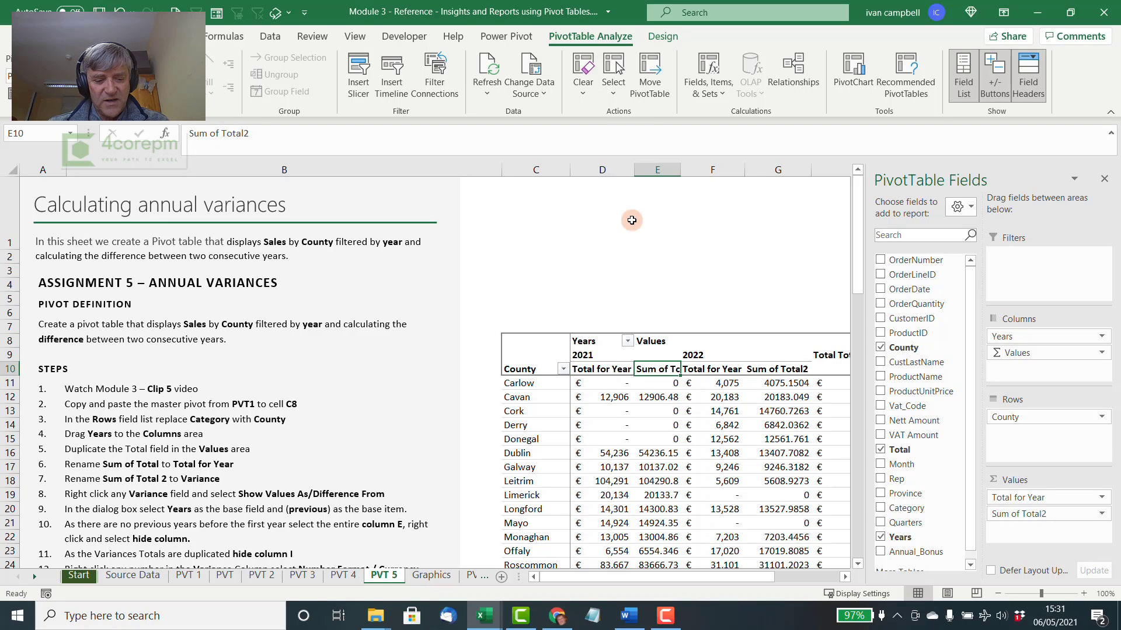
type("Variance")
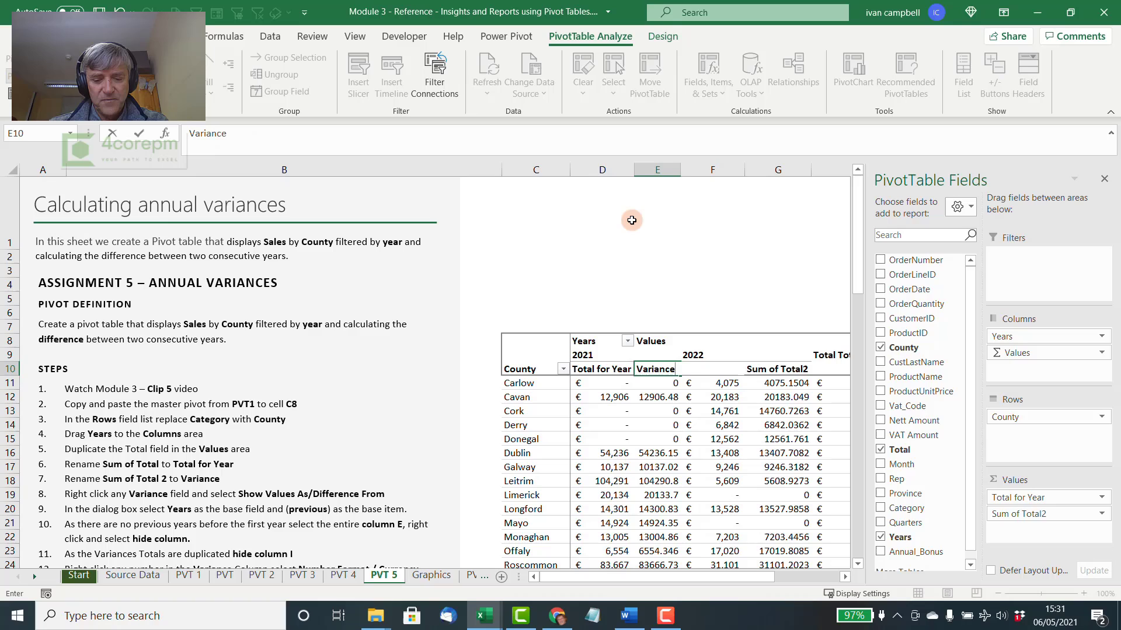
key("Return")
Step: Show the Variance values as Difference From, with Years as the base field and (previous) as the base item
left_click(658, 402)
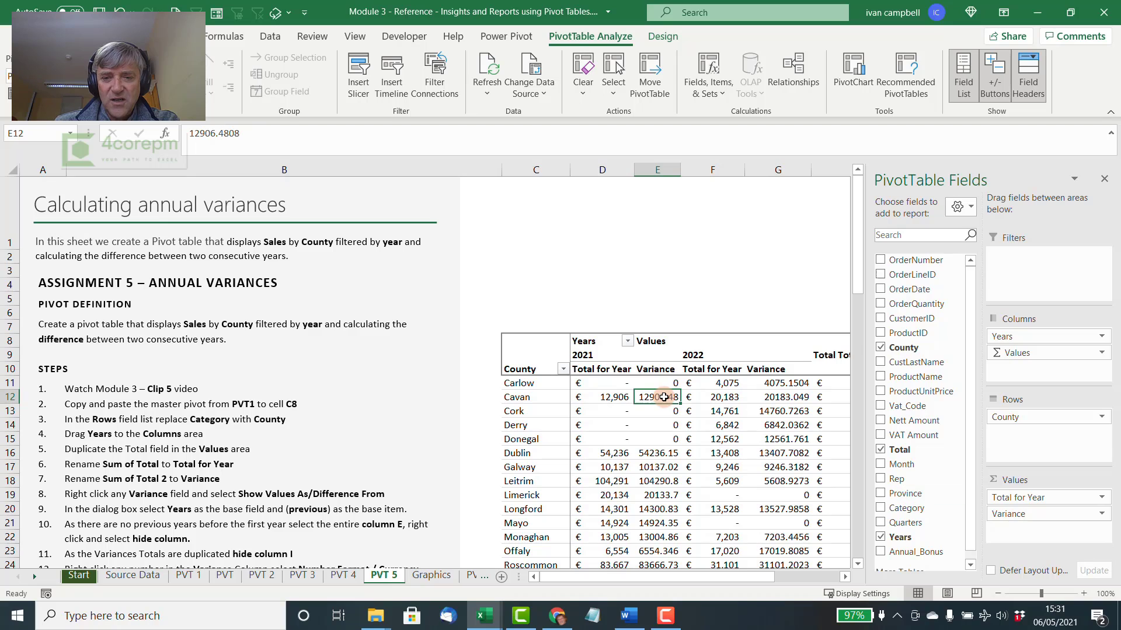
right_click(663, 399)
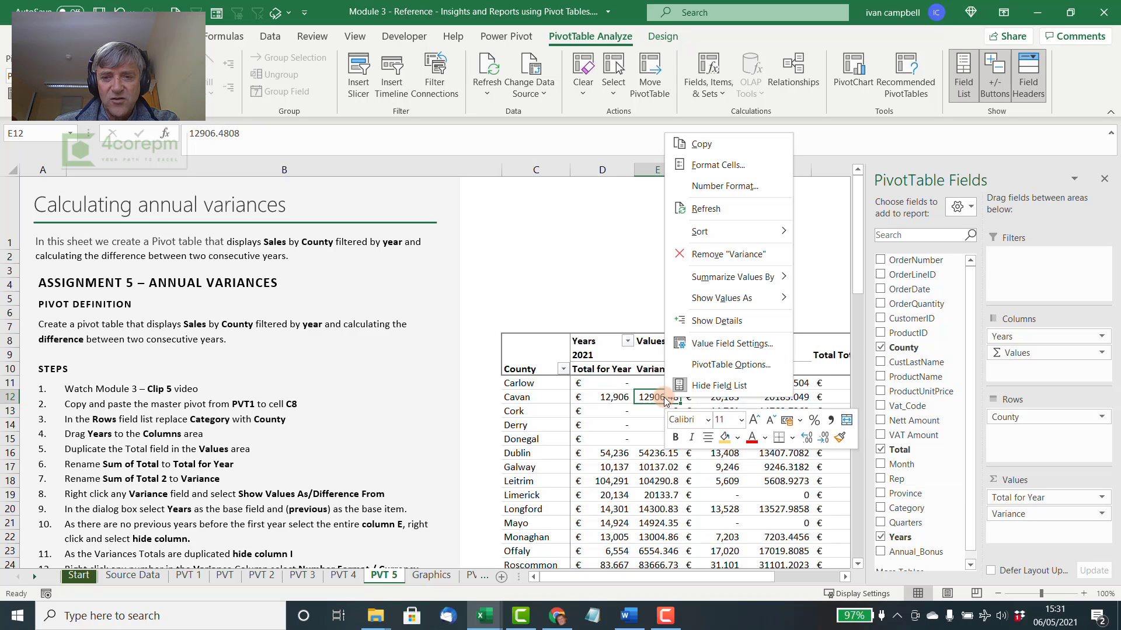
mouse_move(768, 305)
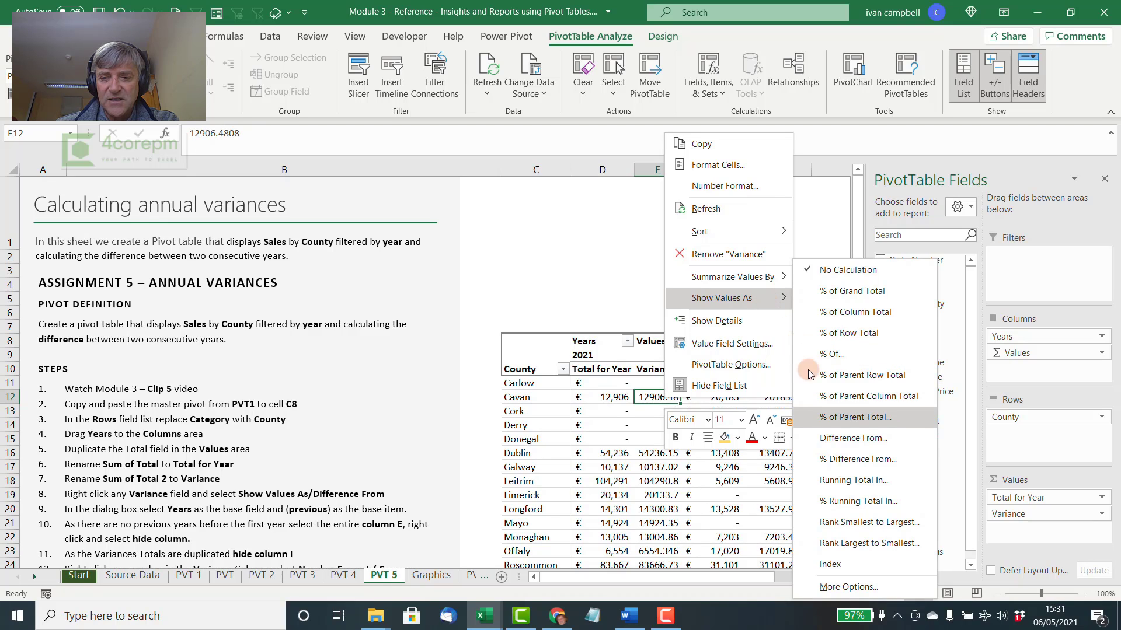
left_click(849, 439)
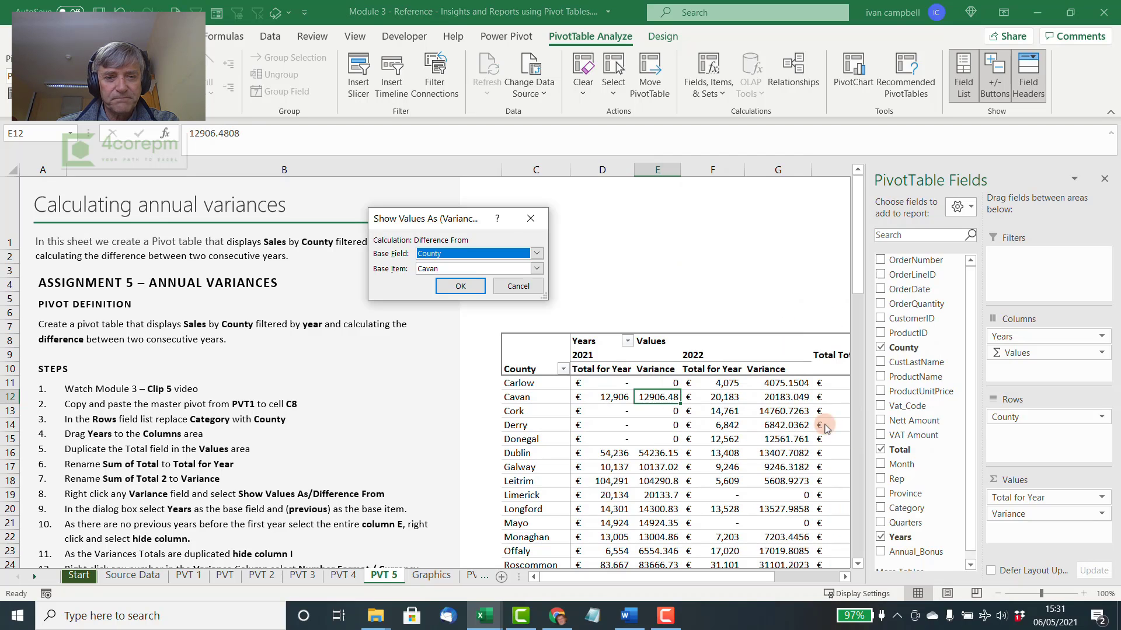
left_click(535, 253)
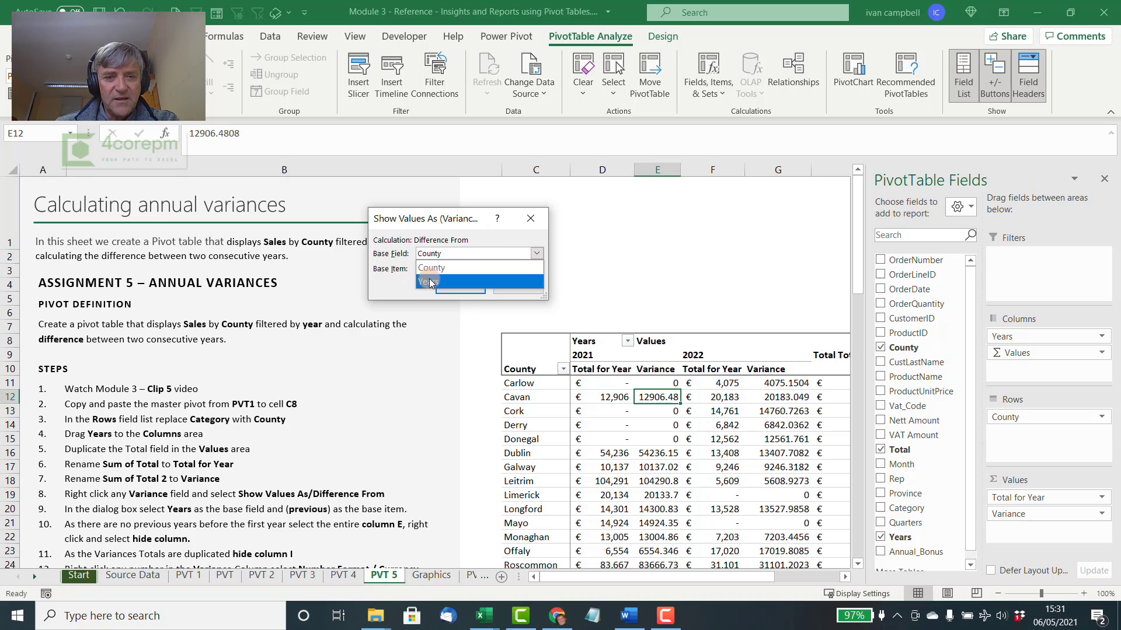
left_click(429, 281)
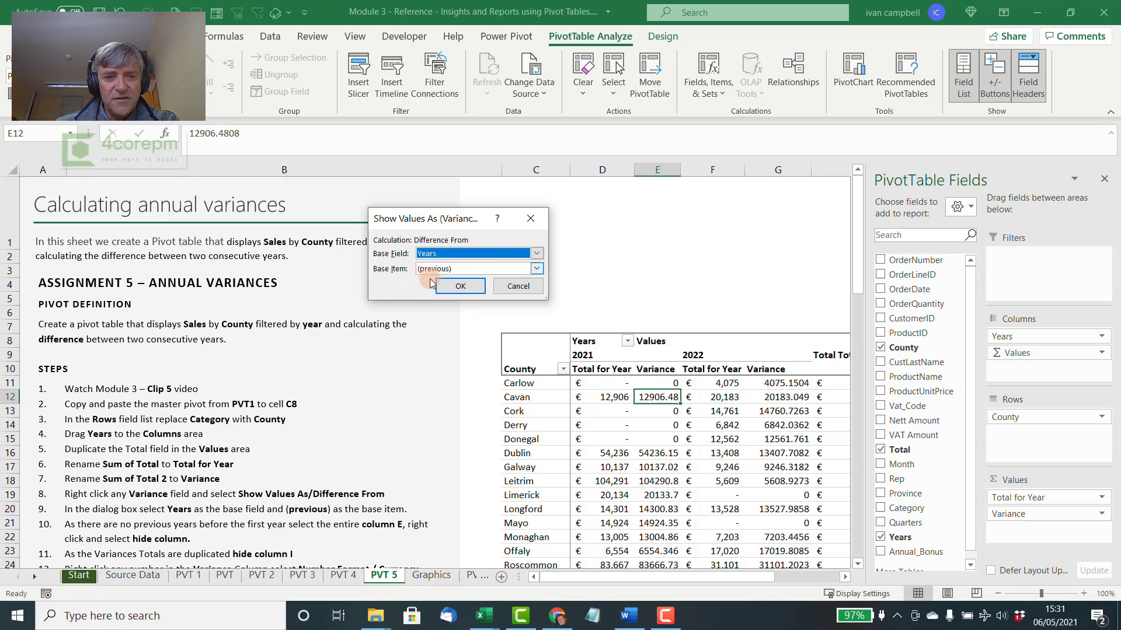
left_click(463, 286)
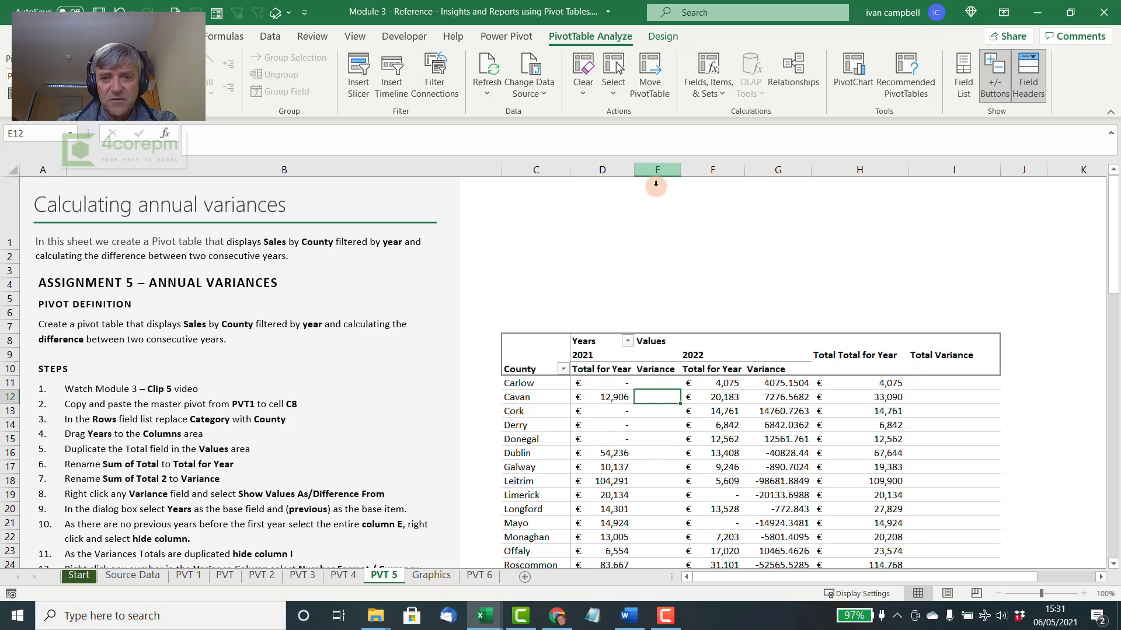
Step: Hide column E with the empty 2021 Variance and column I with the Total Variance
right_click(657, 169)
left_click(692, 399)
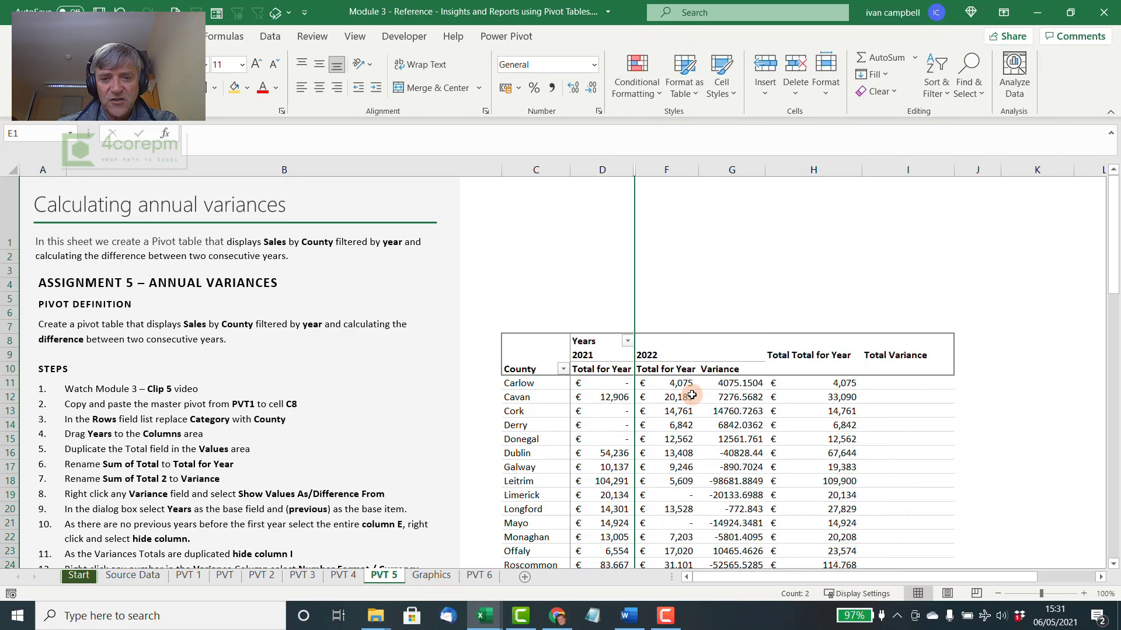
left_click(799, 357)
left_click(890, 356)
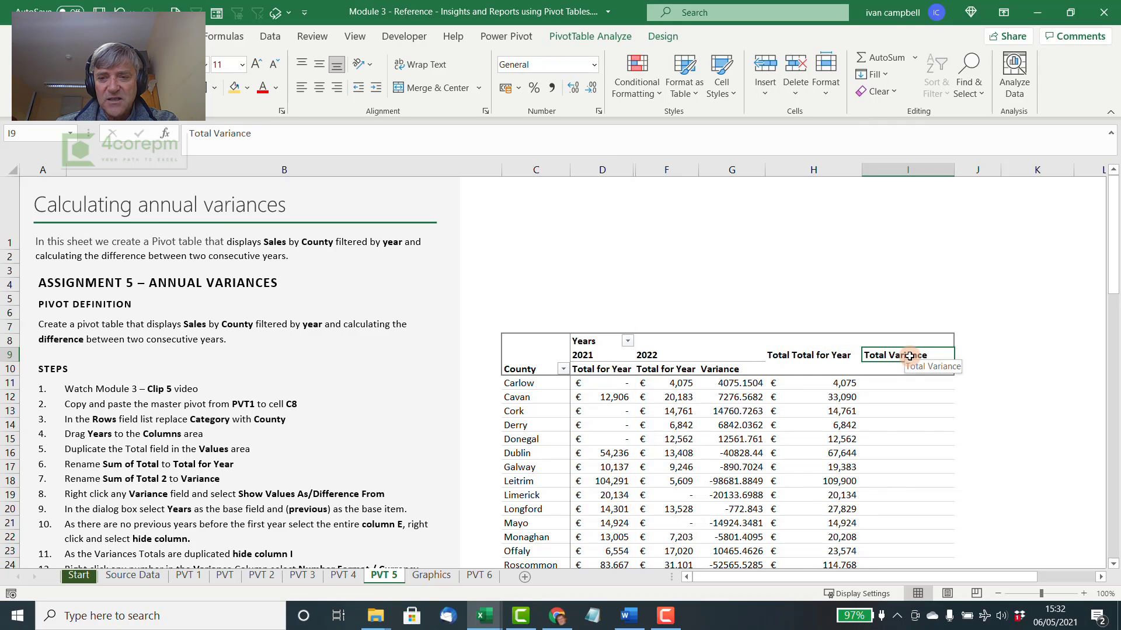
left_click(829, 354)
left_click(893, 354)
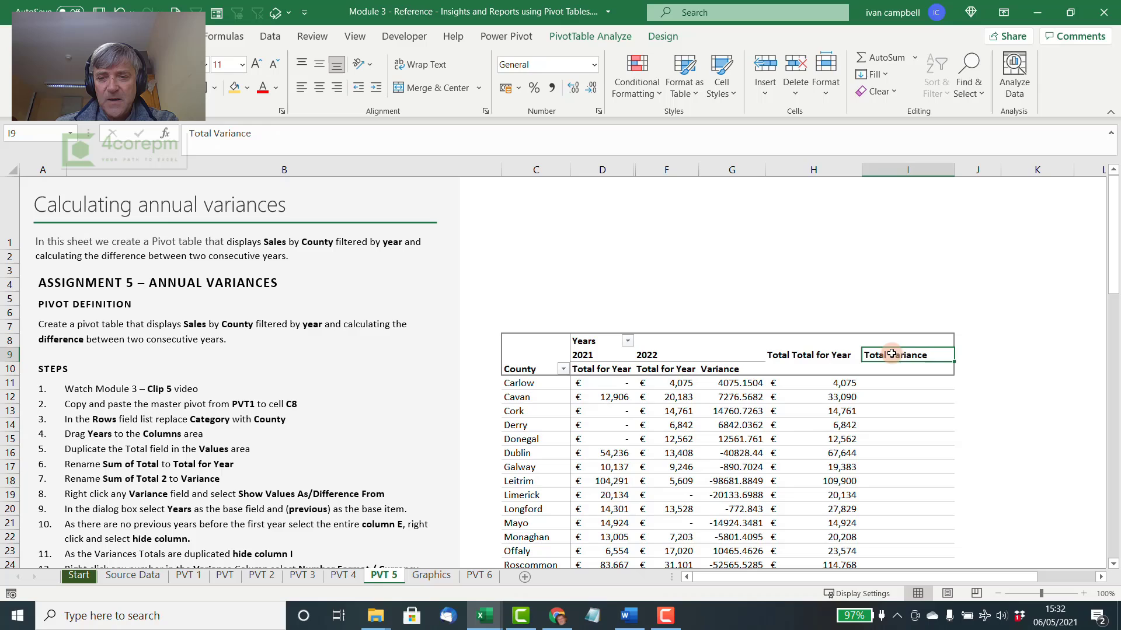
left_click(826, 355)
left_click(883, 354)
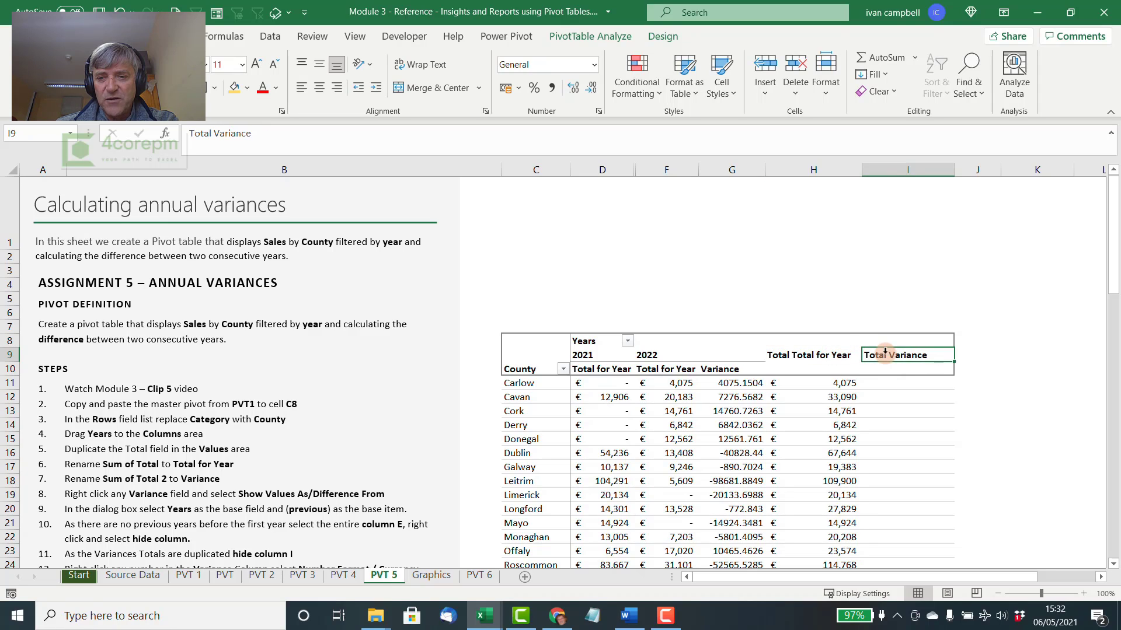
left_click(911, 172)
right_click(912, 175)
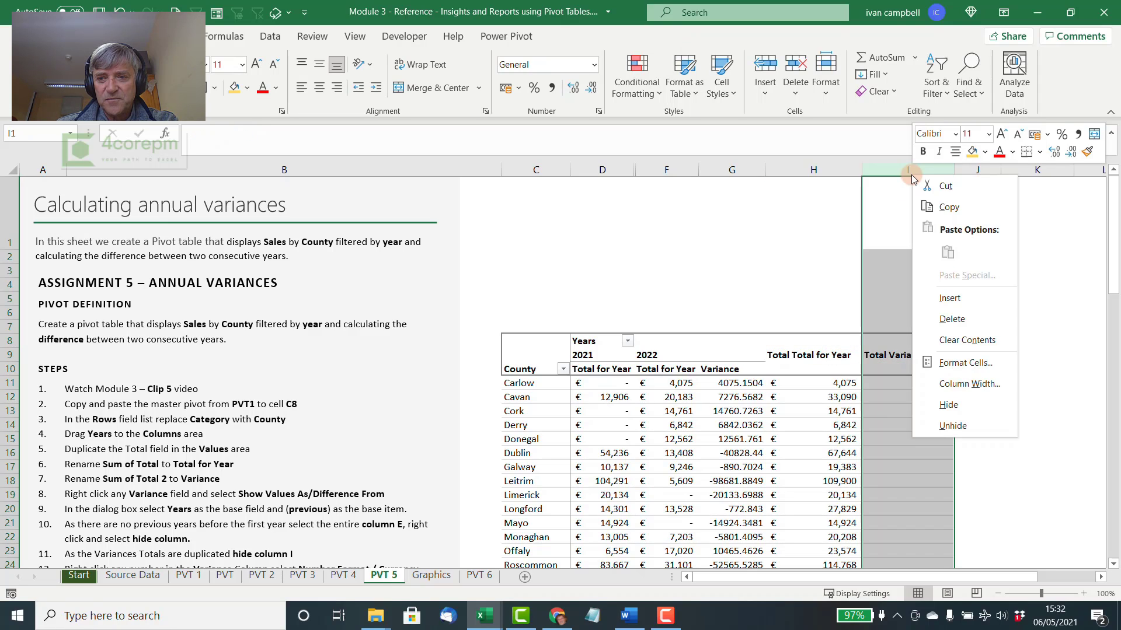
left_click(949, 414)
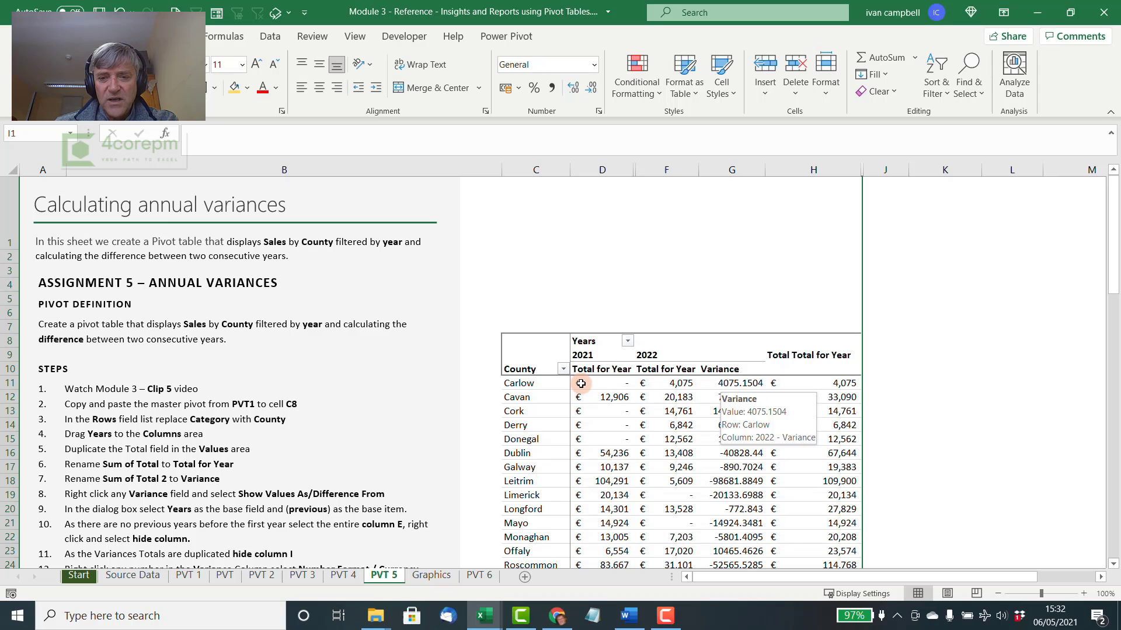
Step: Format the Variance field's numbers as Currency with 0 decimal places, the € Irish symbol, and negatives in red without a minus sign
left_click(732, 383)
scroll(922, 380, "down", 2)
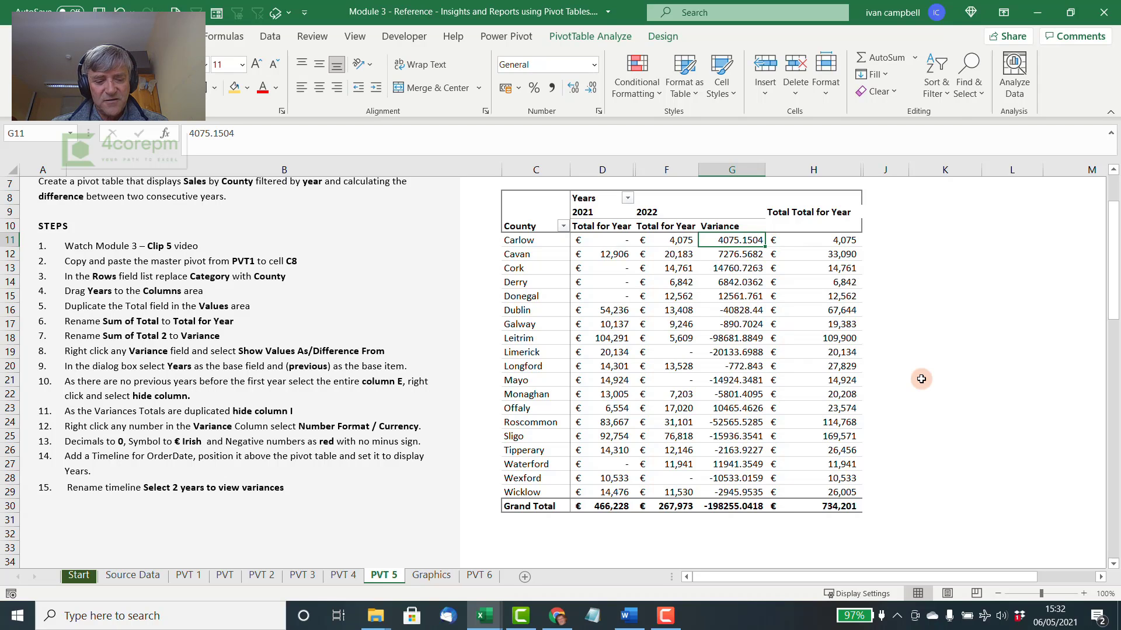
right_click(737, 255)
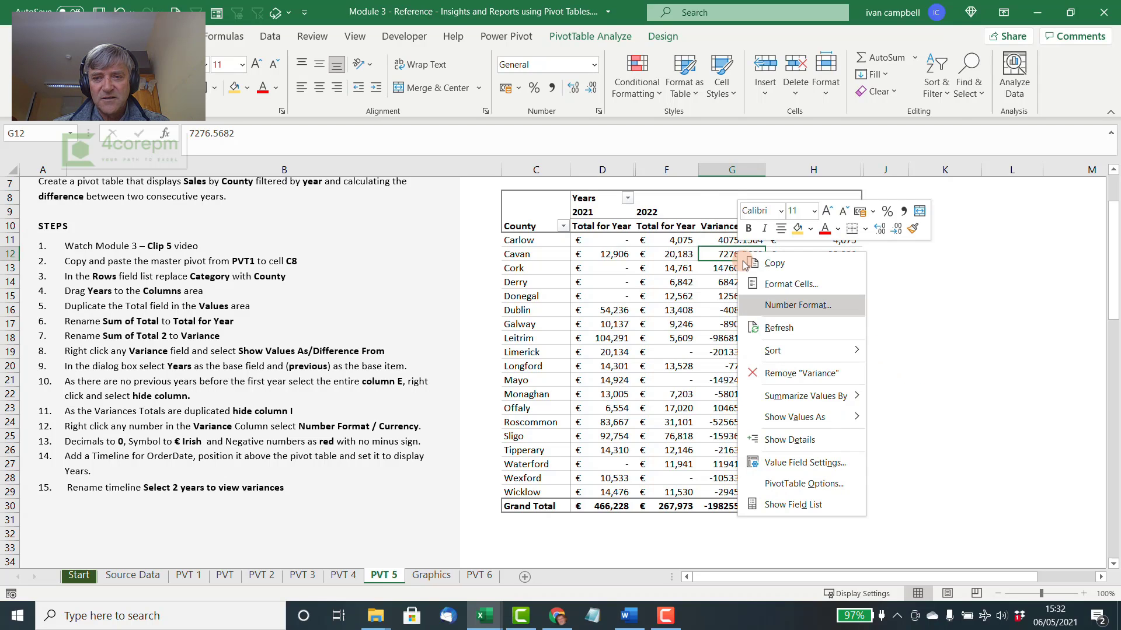
left_click(766, 297)
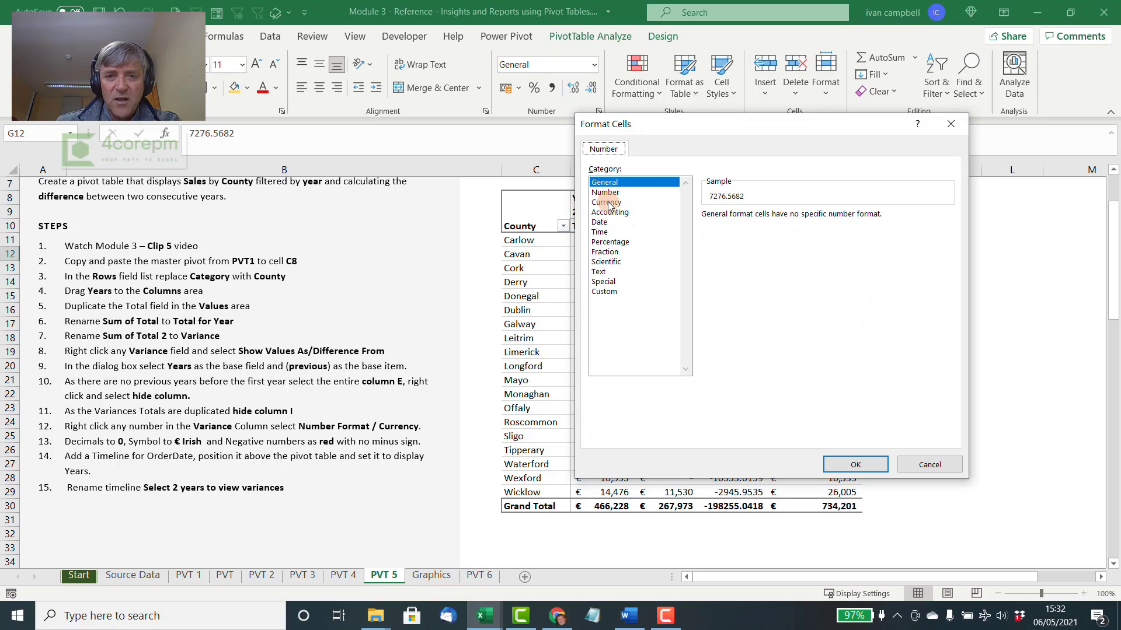
left_click(609, 203)
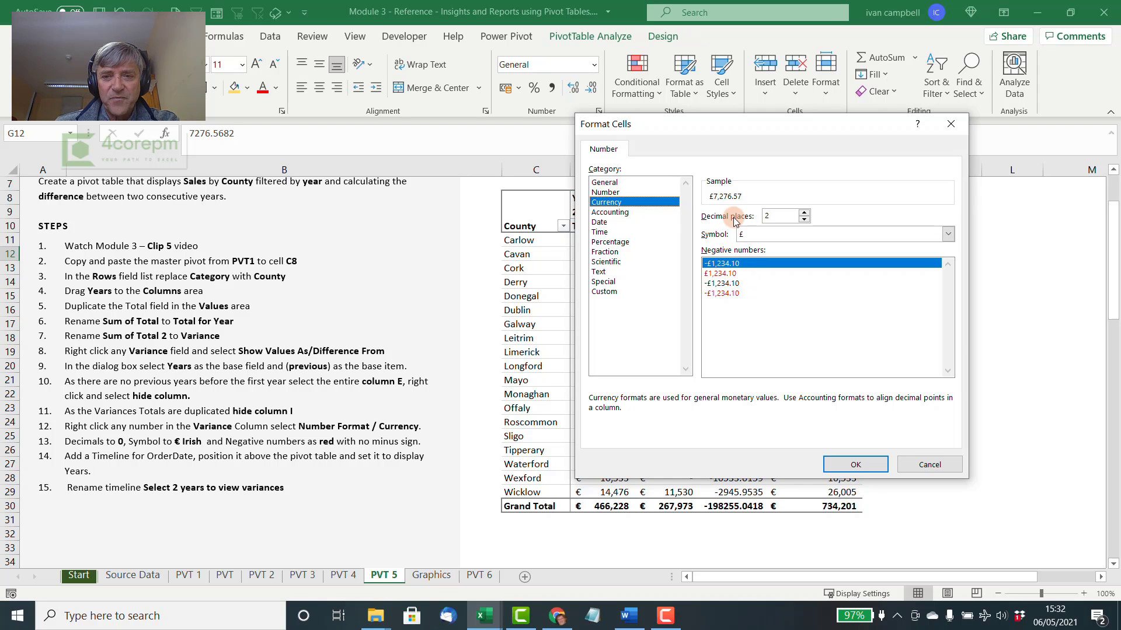
left_click(804, 219)
left_click(805, 219)
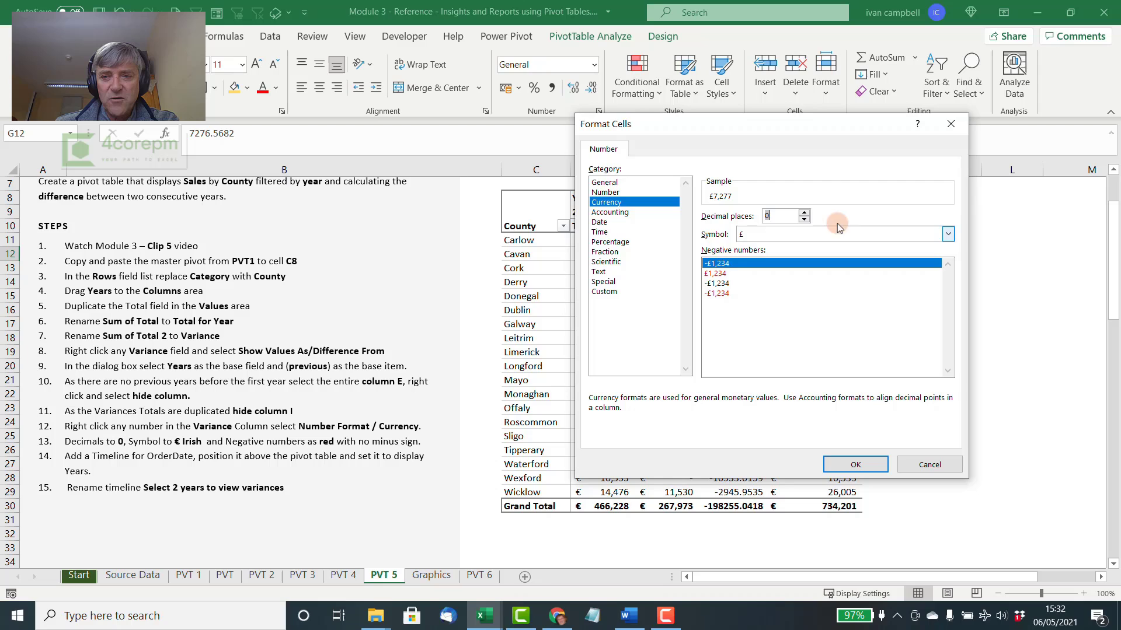
left_click(948, 235)
left_click_drag(950, 258, 950, 286)
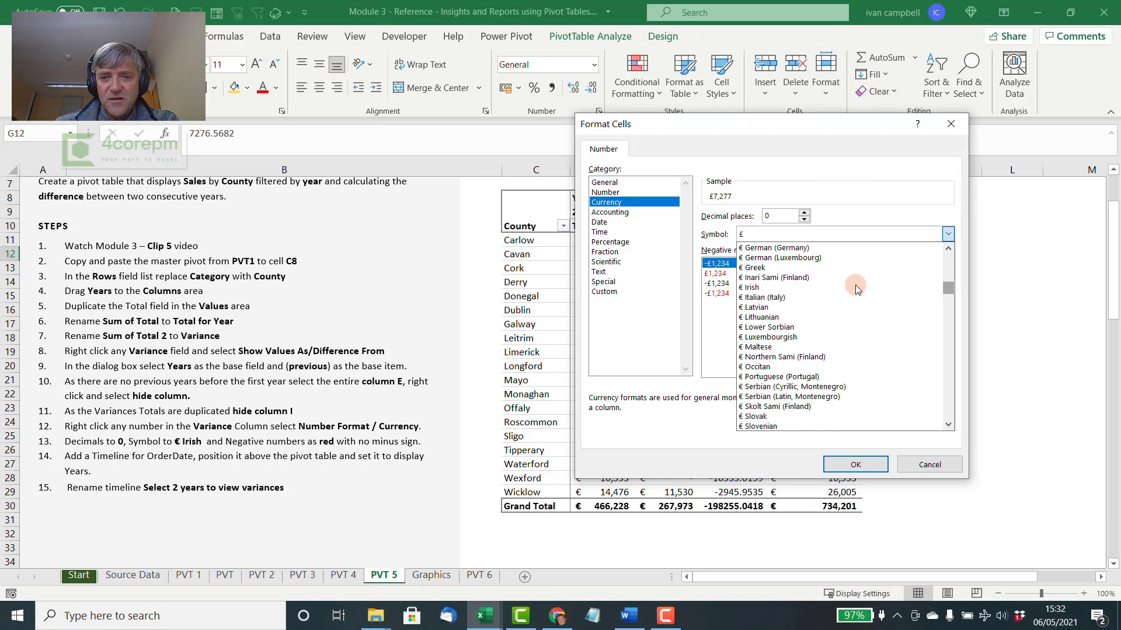
left_click(818, 286)
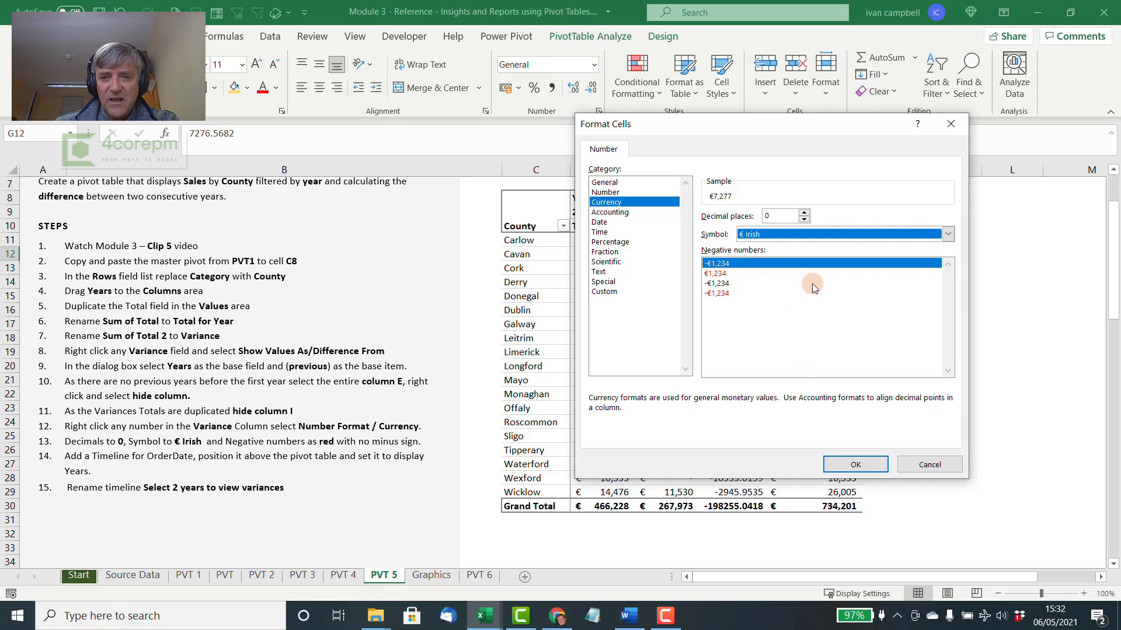
left_click(737, 273)
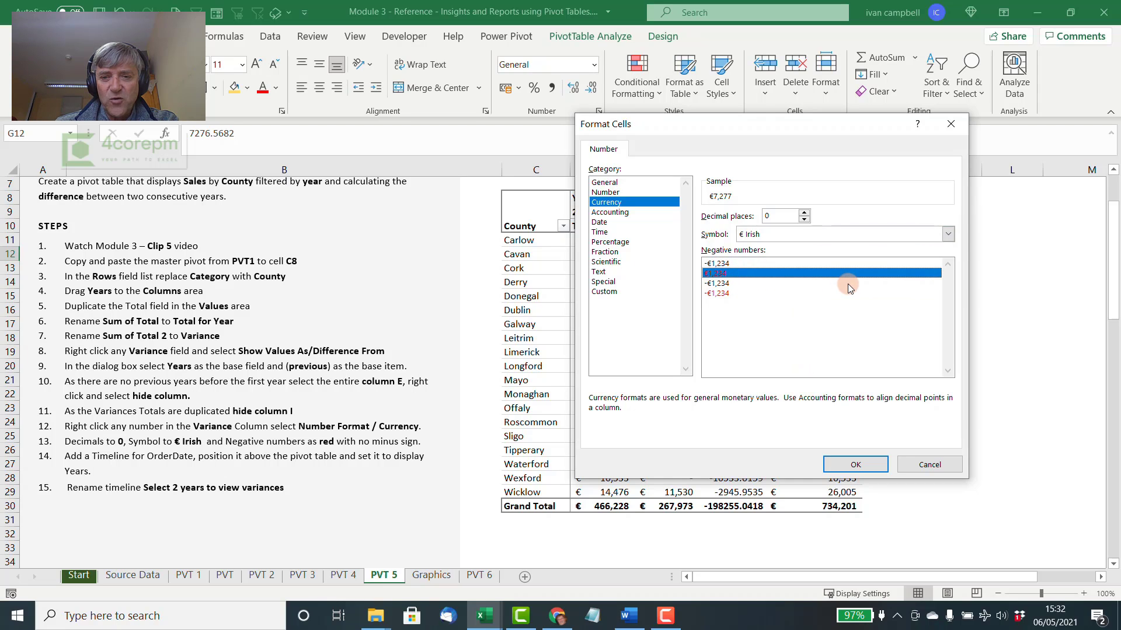
left_click(857, 464)
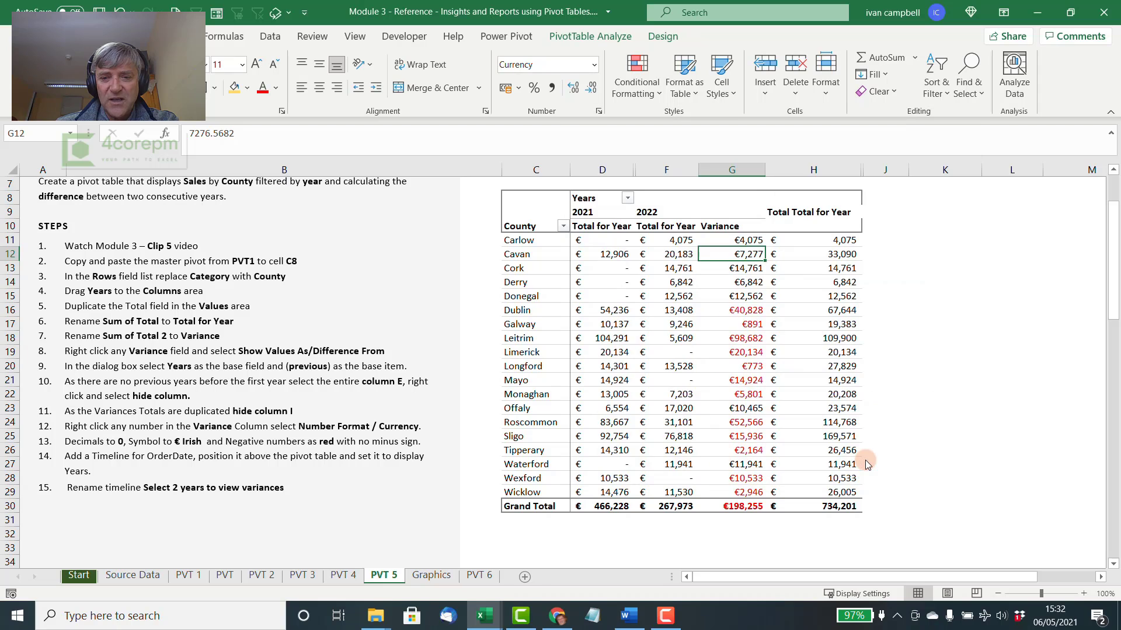
Step: Compare Dublin's 2022 Total for Year with its Variance value in the pivot table
scroll(865, 460, "up", 1)
key("Down")
key("Down")
key("Down")
key("Down")
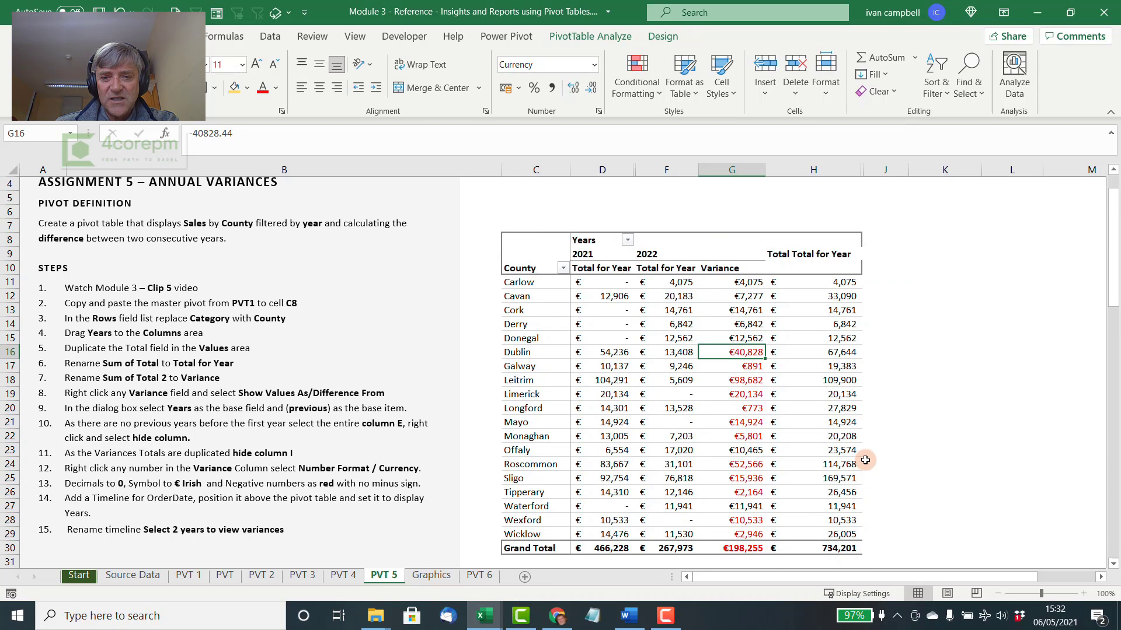
mouse_move(629, 352)
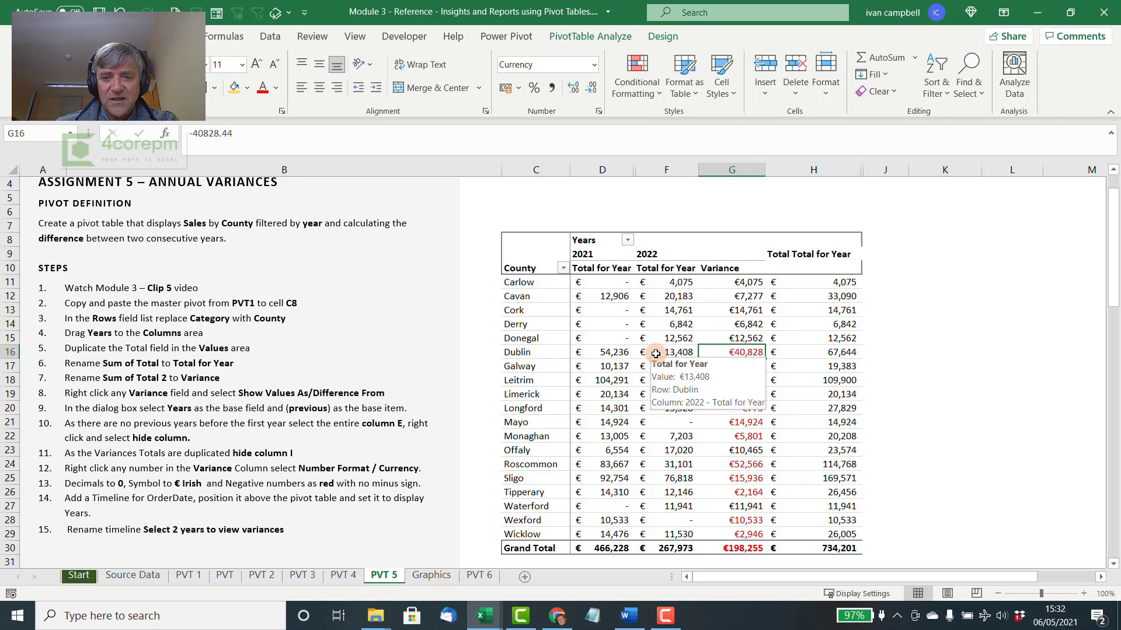
mouse_move(746, 354)
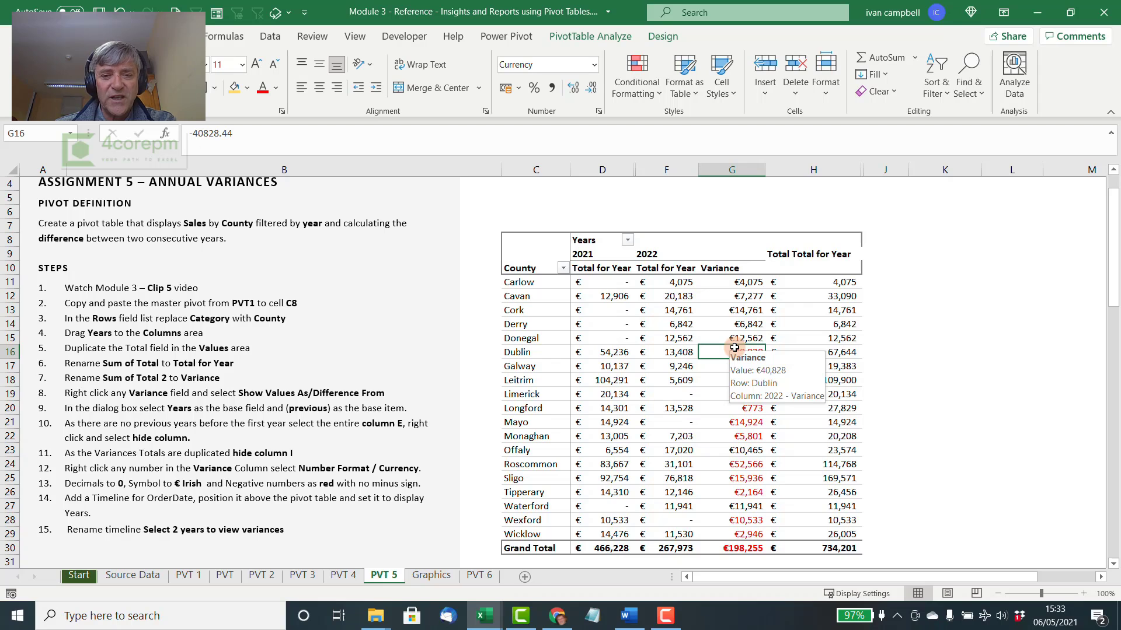
scroll(918, 384, "down", 1)
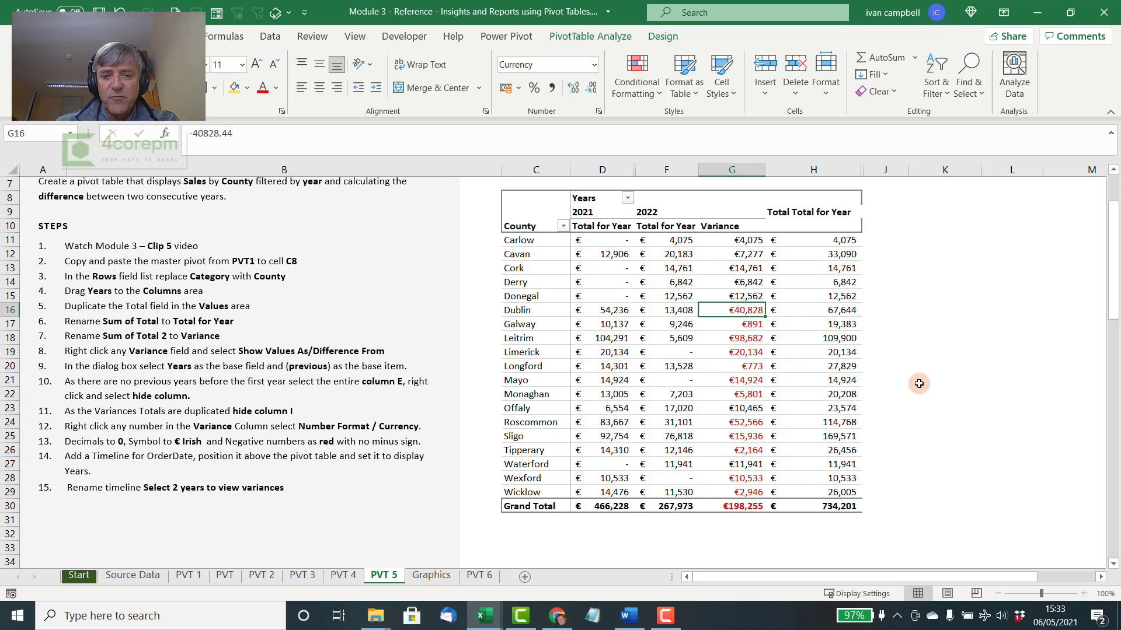
Step: Insert a timeline for OrderDate and position it directly above the pivot table, aligned with column C
scroll(919, 384, "up", 2)
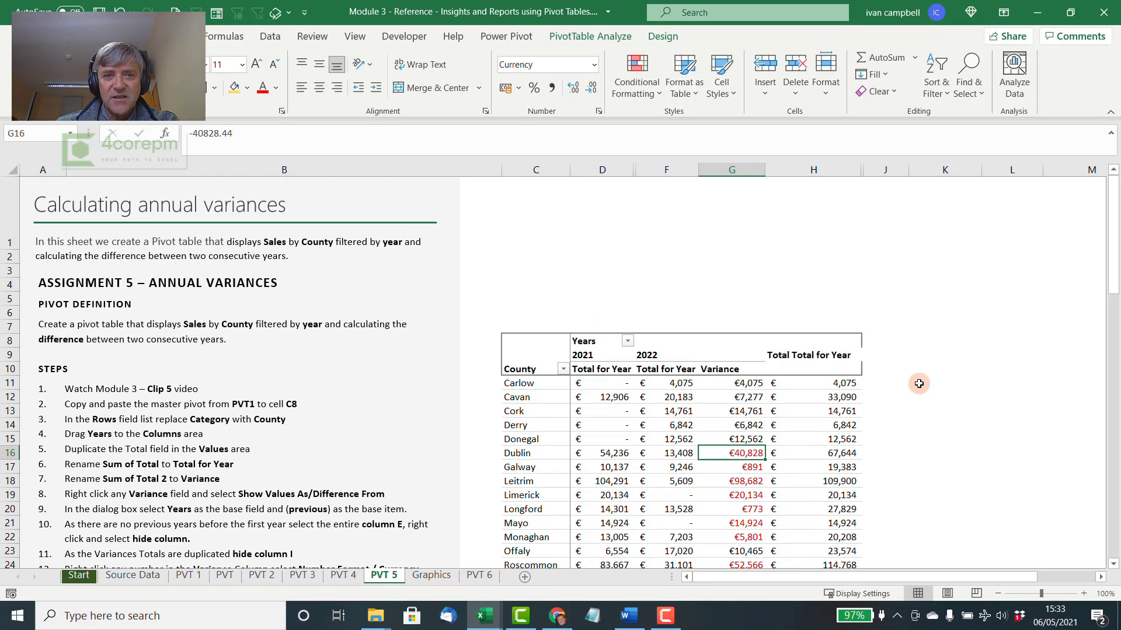
left_click(677, 411)
left_click(590, 36)
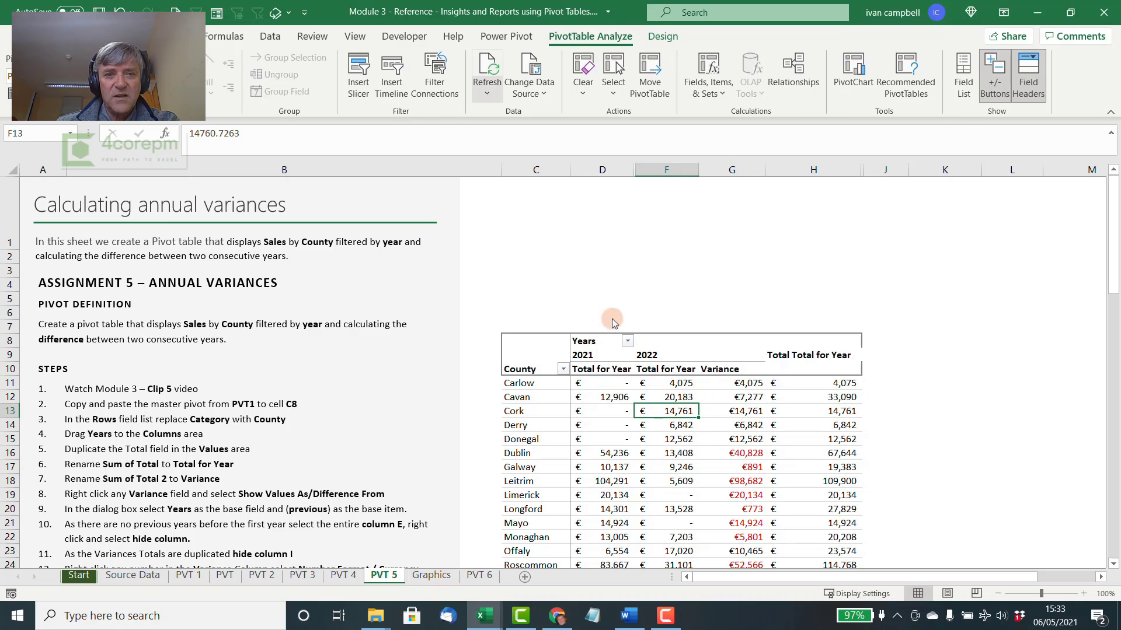
left_click(410, 93)
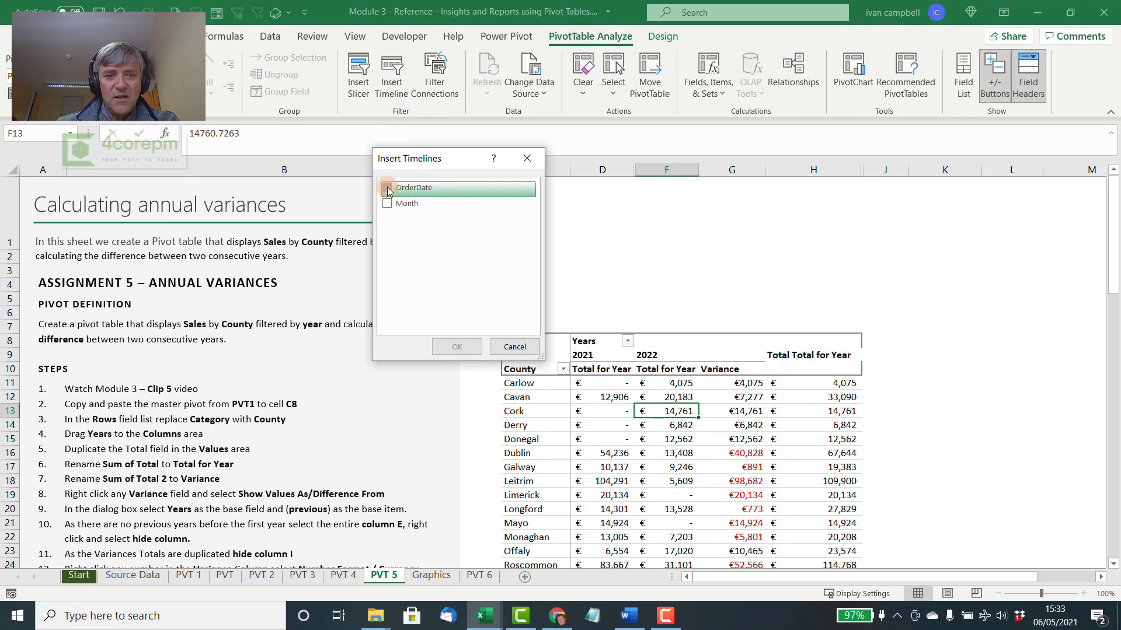
left_click(387, 189)
left_click(456, 348)
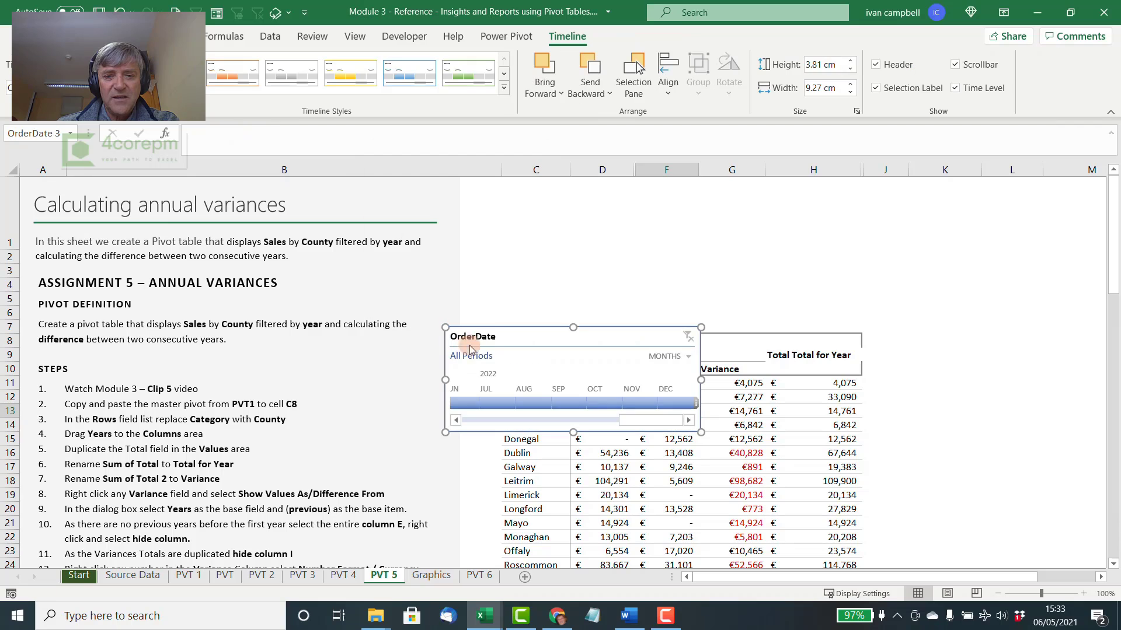
left_click_drag(550, 325, 594, 217)
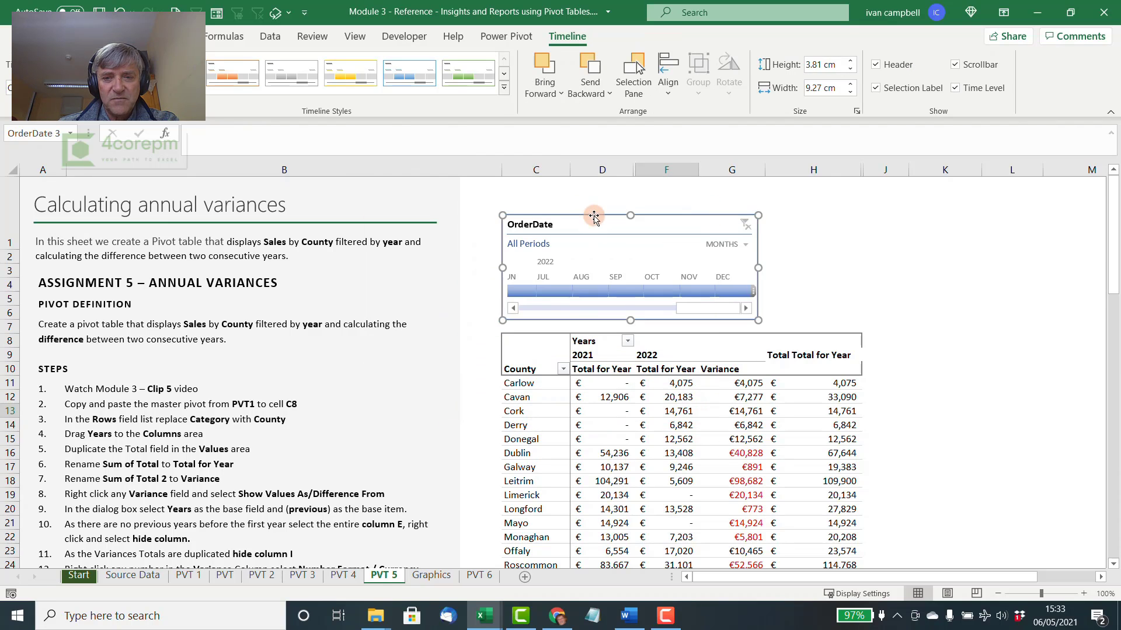
Step: Widen the OrderDate timeline to about 13 cm to match the pivot table's width and set its time level to Years
left_click_drag(758, 268, 820, 268)
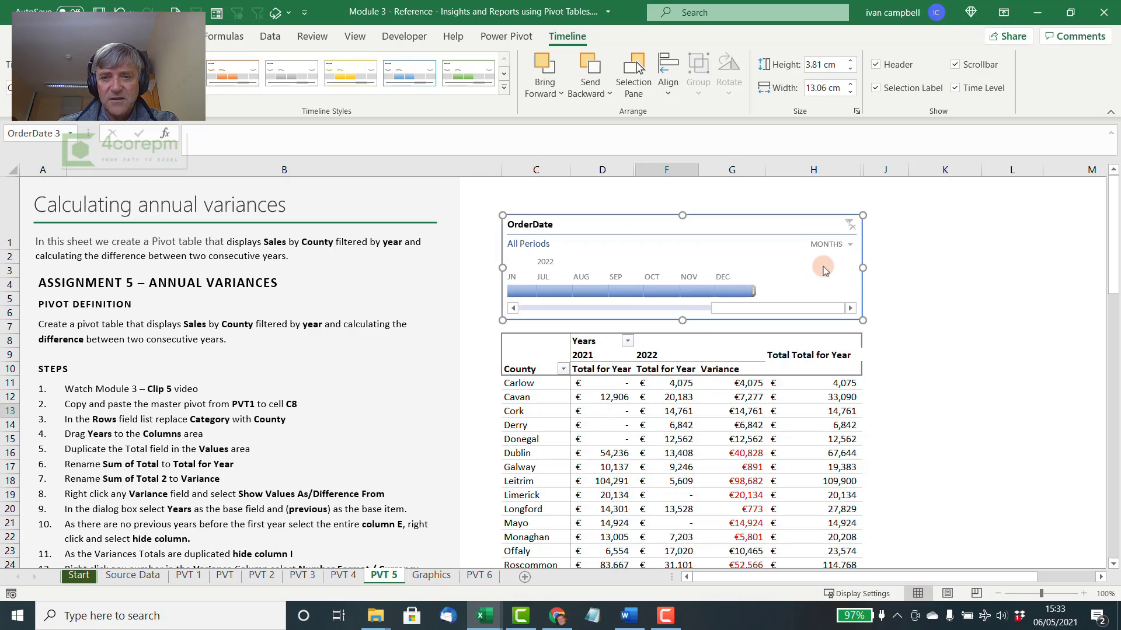
left_click(853, 247)
left_click(840, 260)
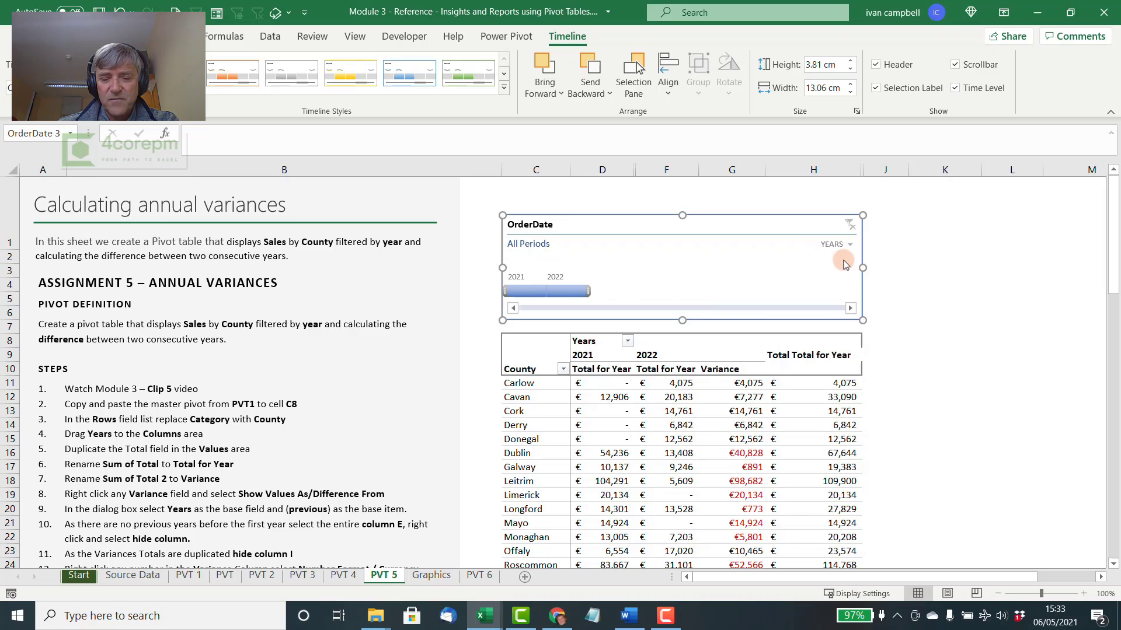
left_click(951, 286)
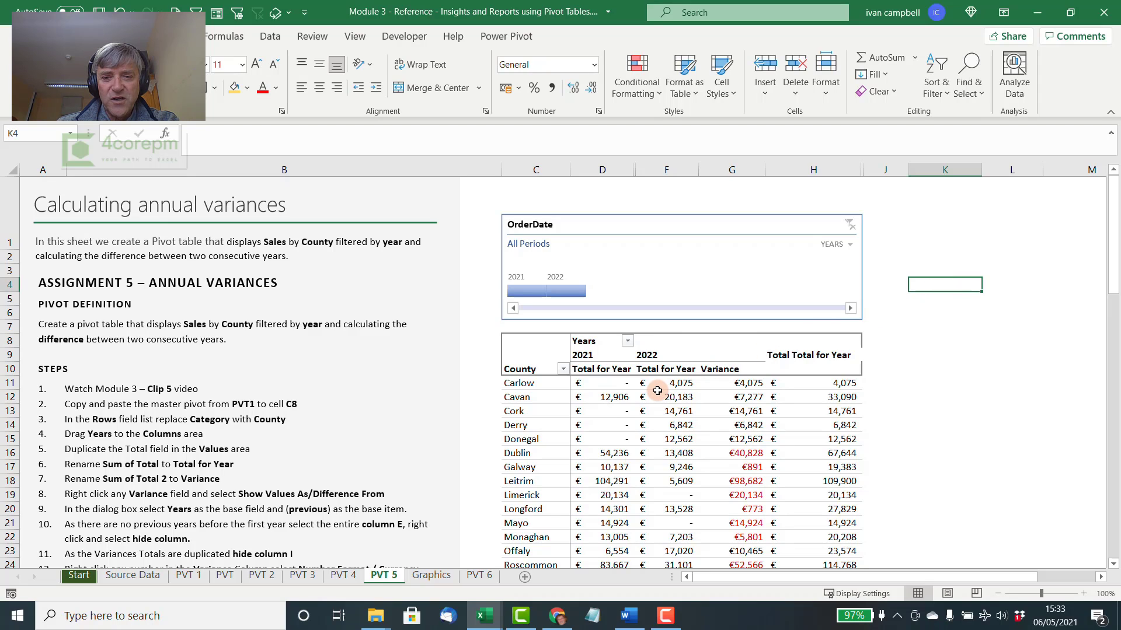
Step: Examine the 2021 and 2022 yearly totals by county, checking the 2021 values for Carlow and Dublin
mouse_move(657, 391)
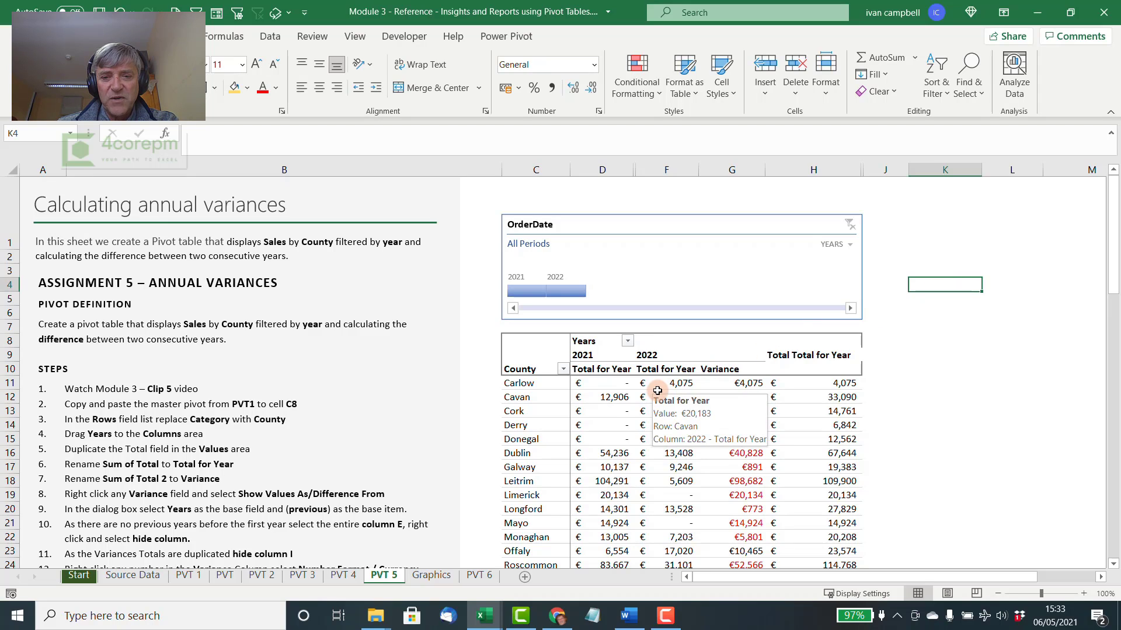
left_click(620, 384)
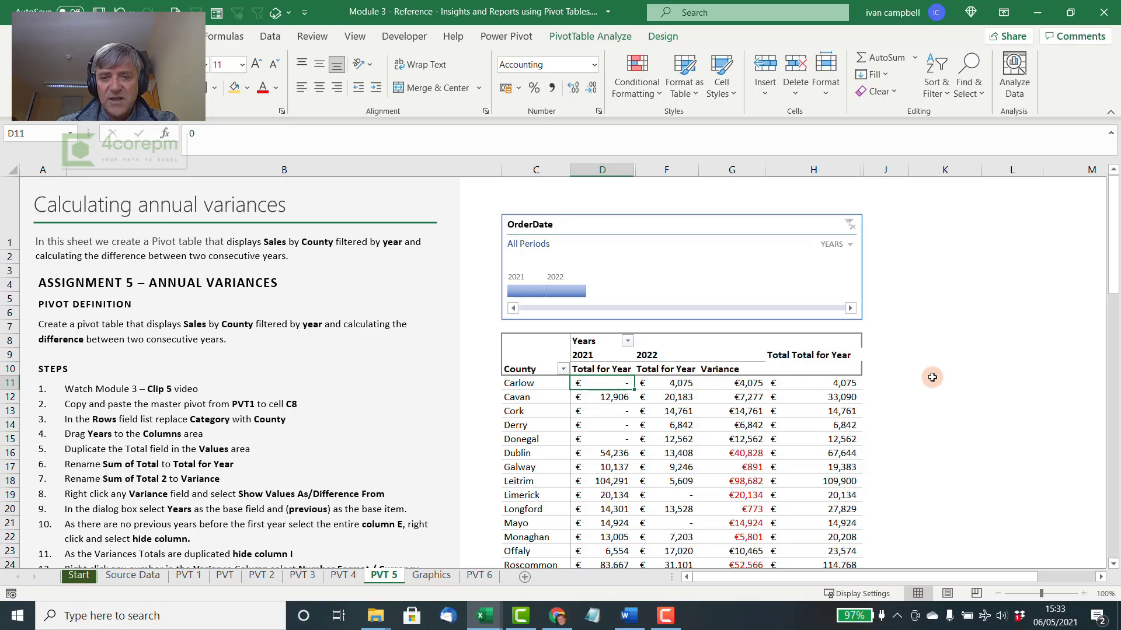
scroll(932, 378, "down", 4)
scroll(933, 377, "up", 4)
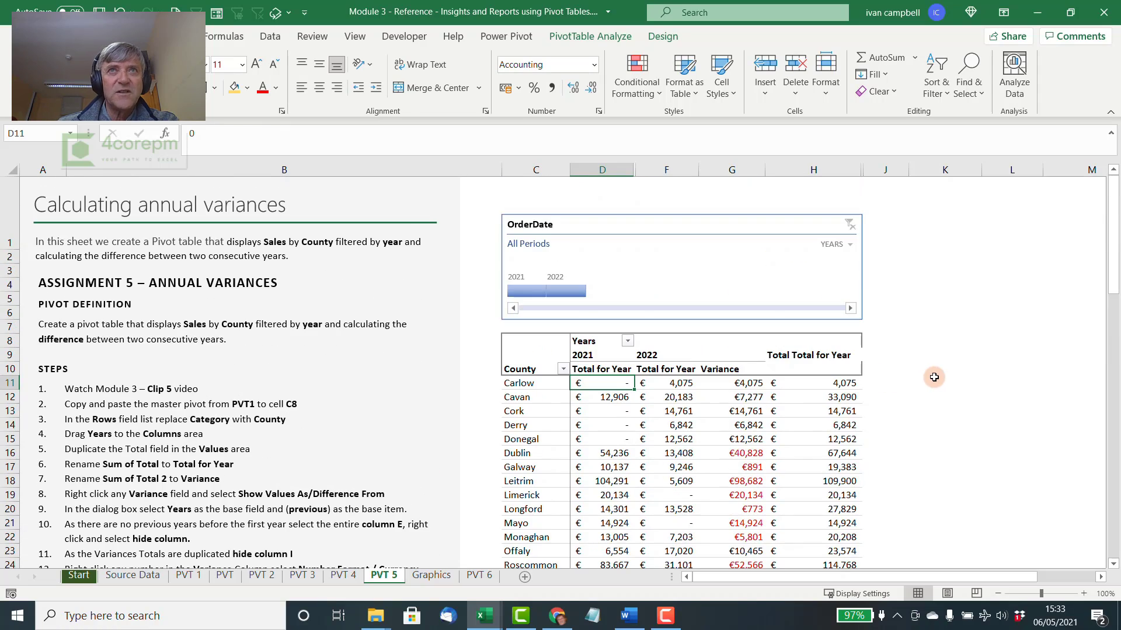
scroll(934, 378, "down", 2)
left_click(614, 309)
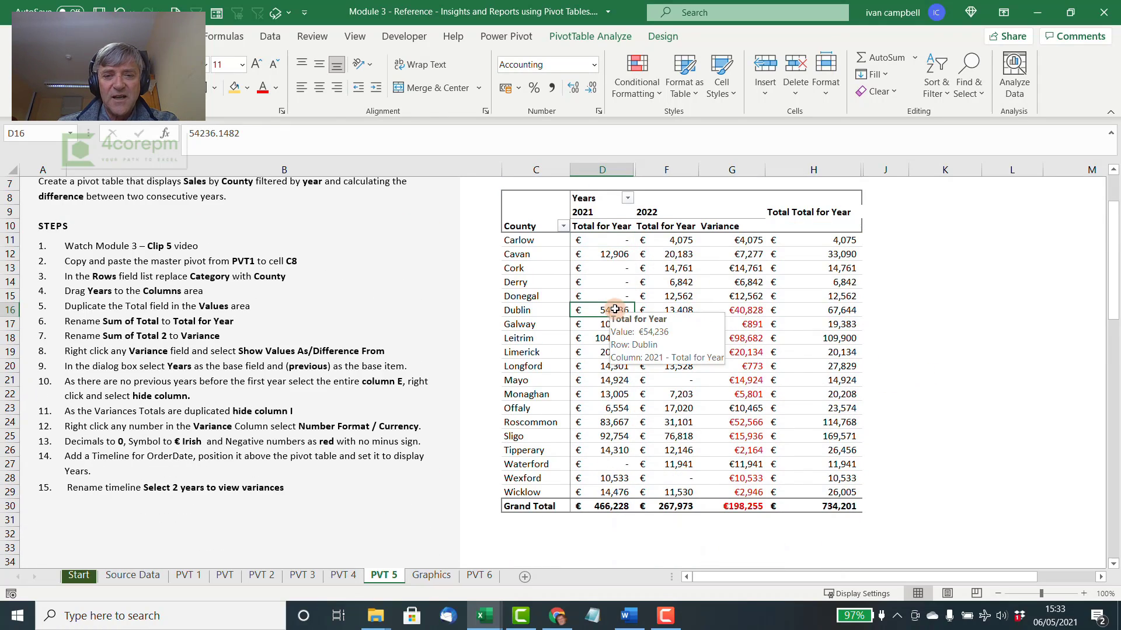